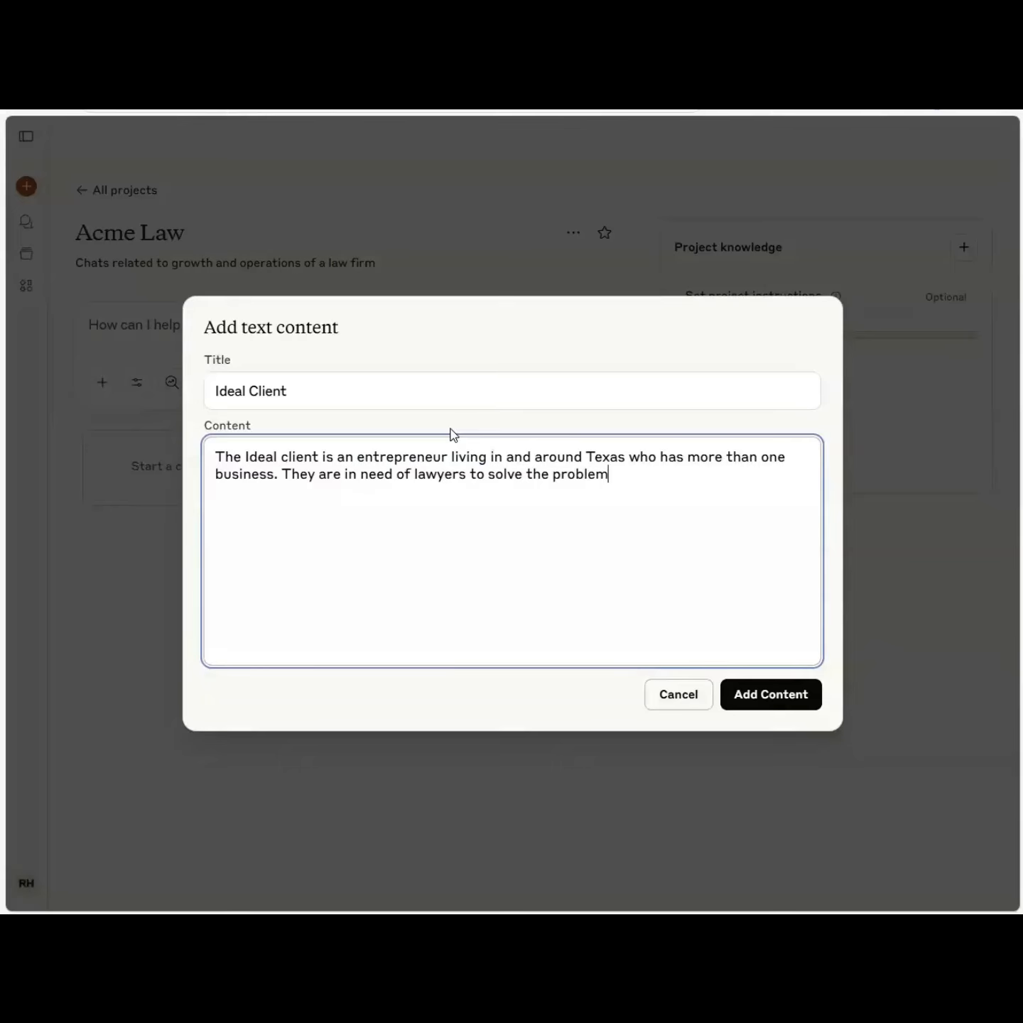
- Finish the Ideal Client content with "problems that come their way when collecting monies or have other contractual issues." and add it to project knowledge
type("r ")
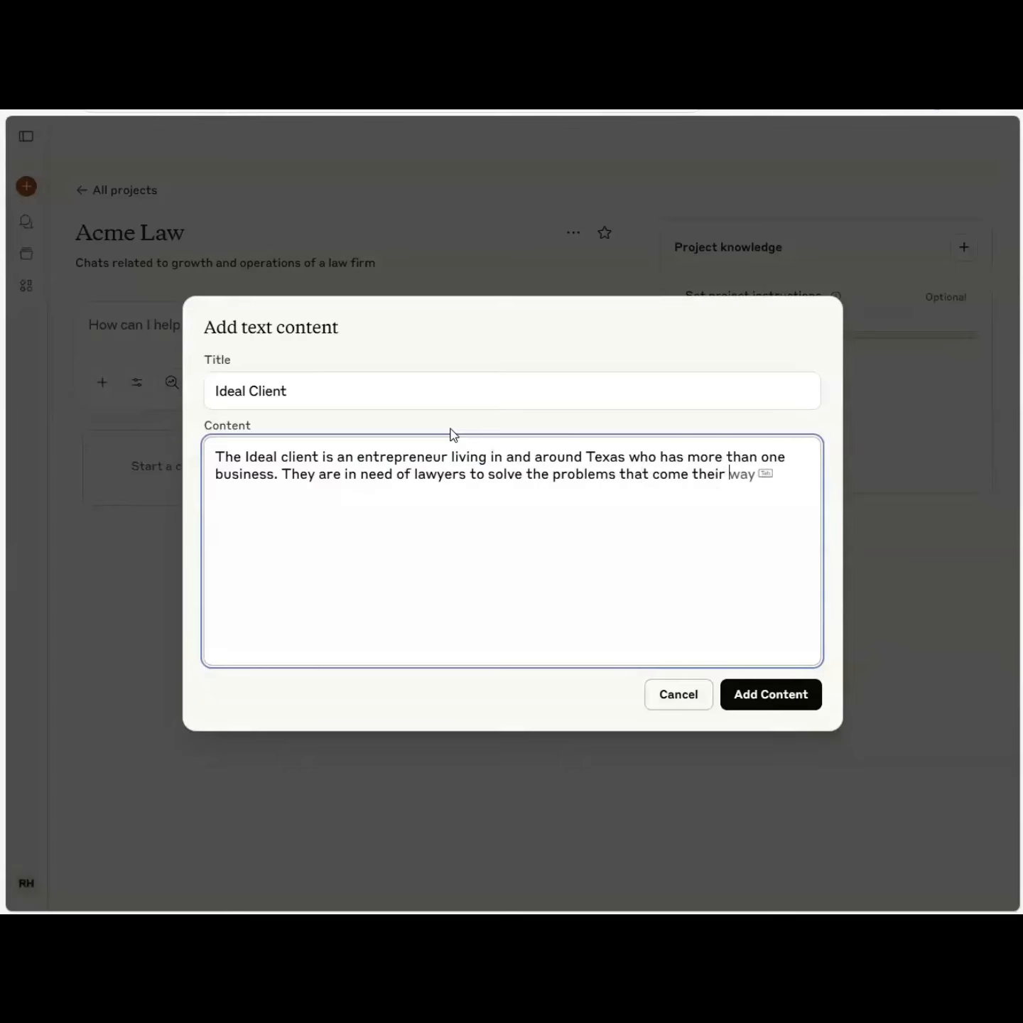
type("way when com")
key("BackSpace")
type("lve the problems that come their way when collecting monies ")
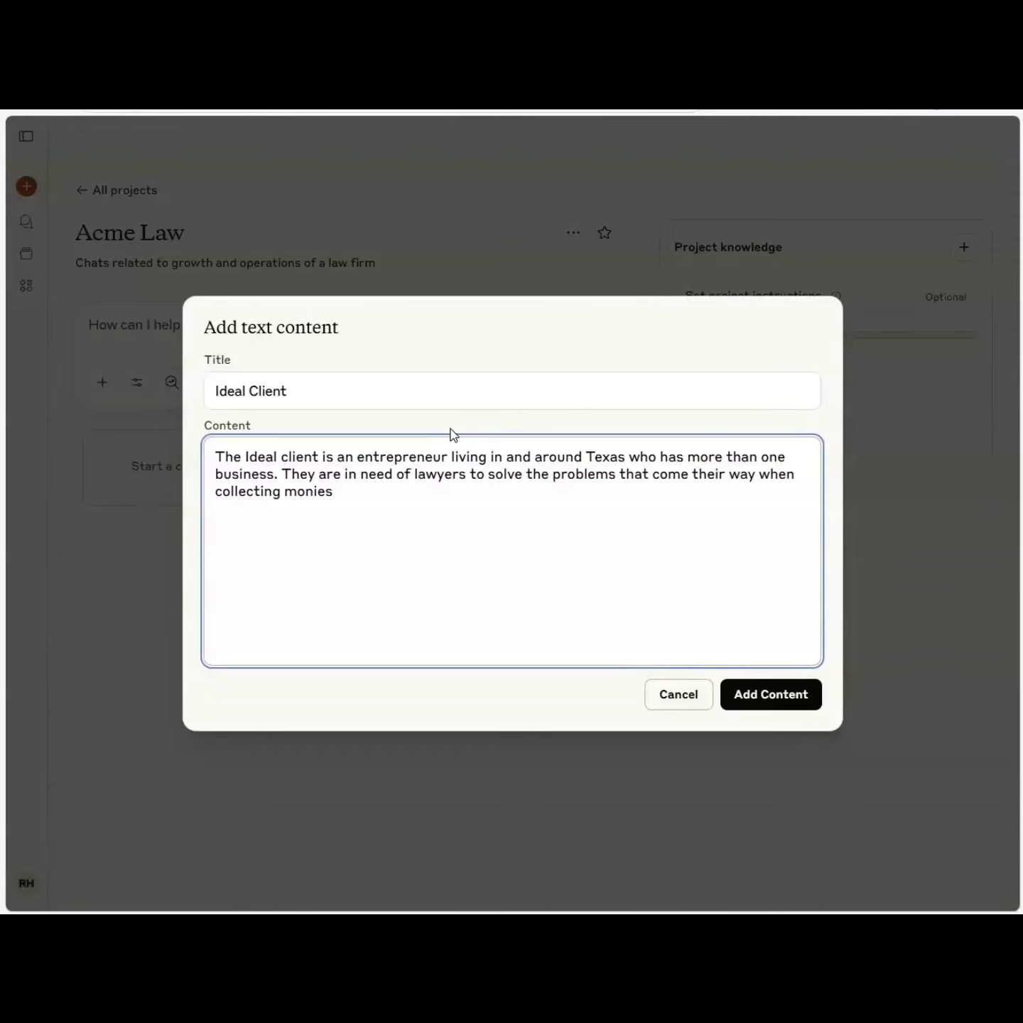
type("or have other contractual iss")
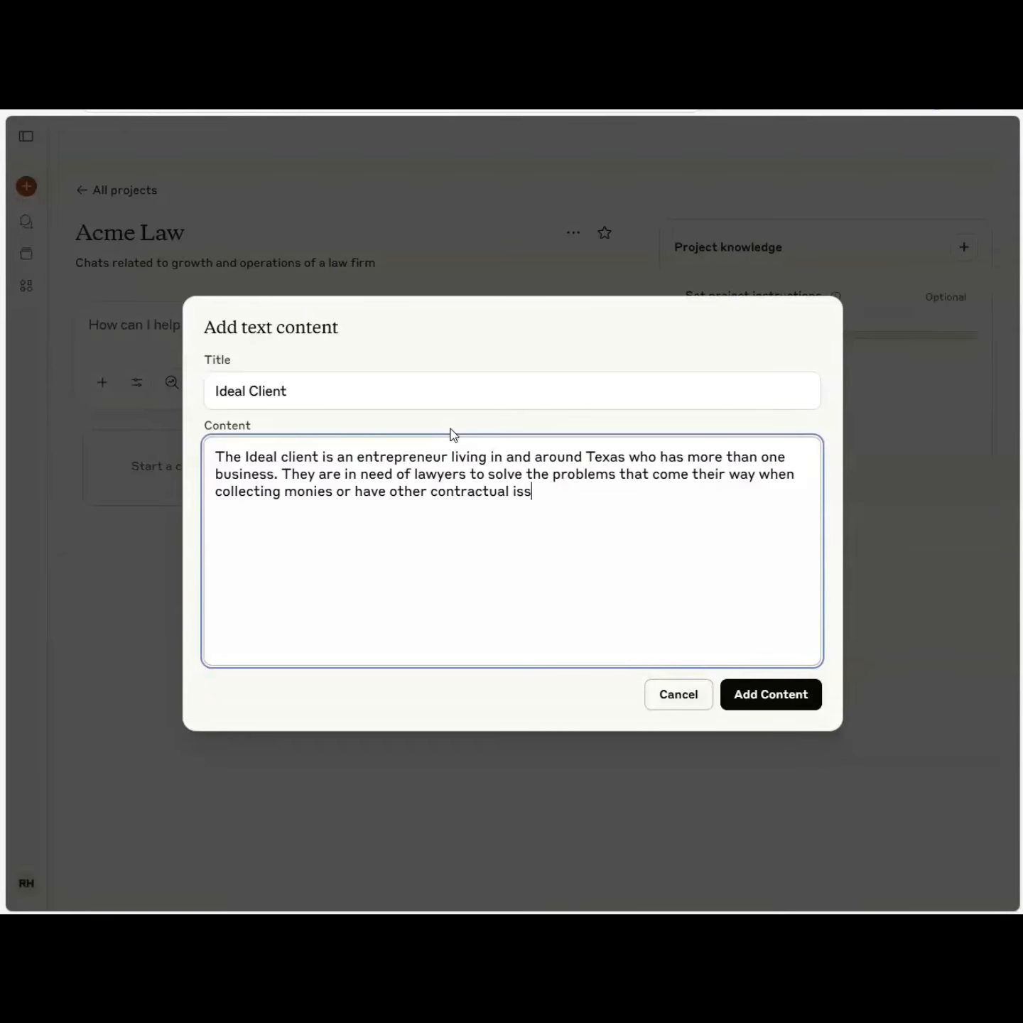
type("ues.")
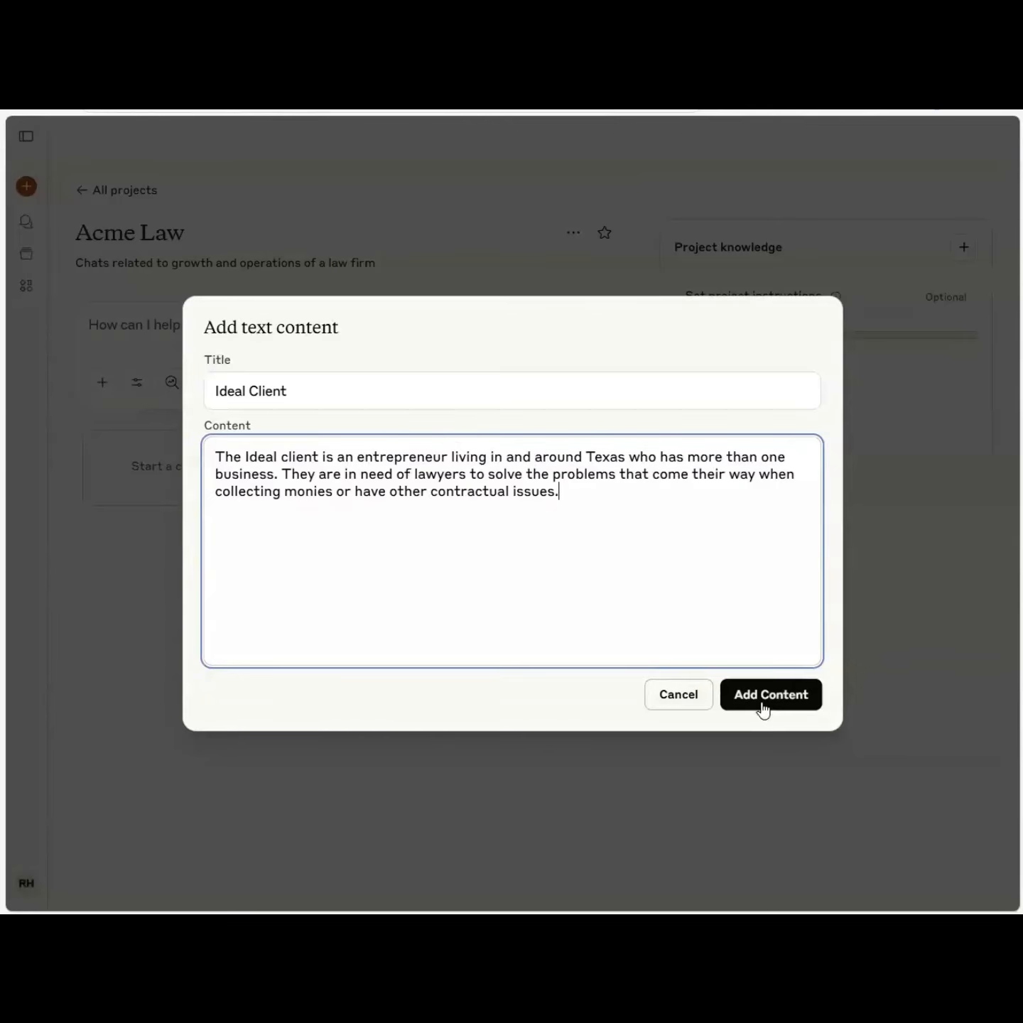
left_click(787, 699)
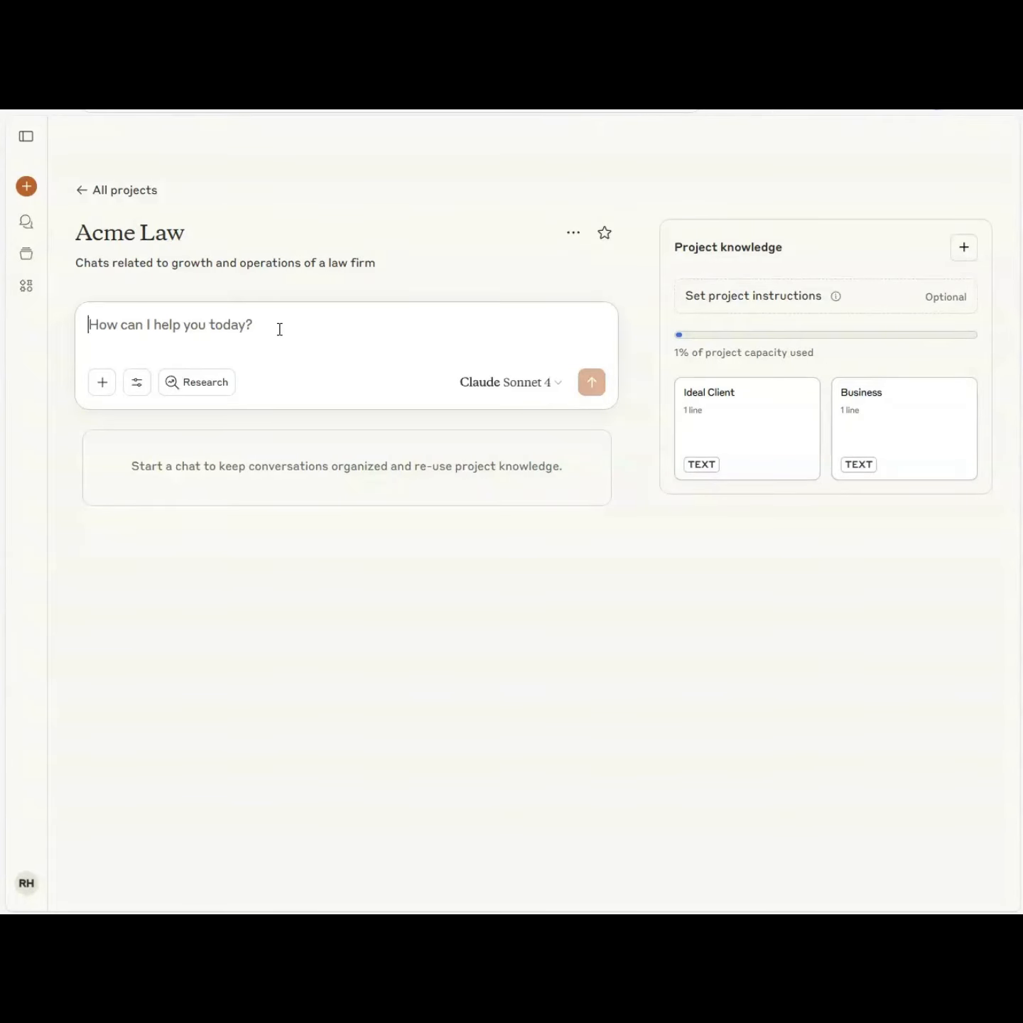
- Start a chat in the Acme Law project with the prompt "Describe the Business"
type("The")
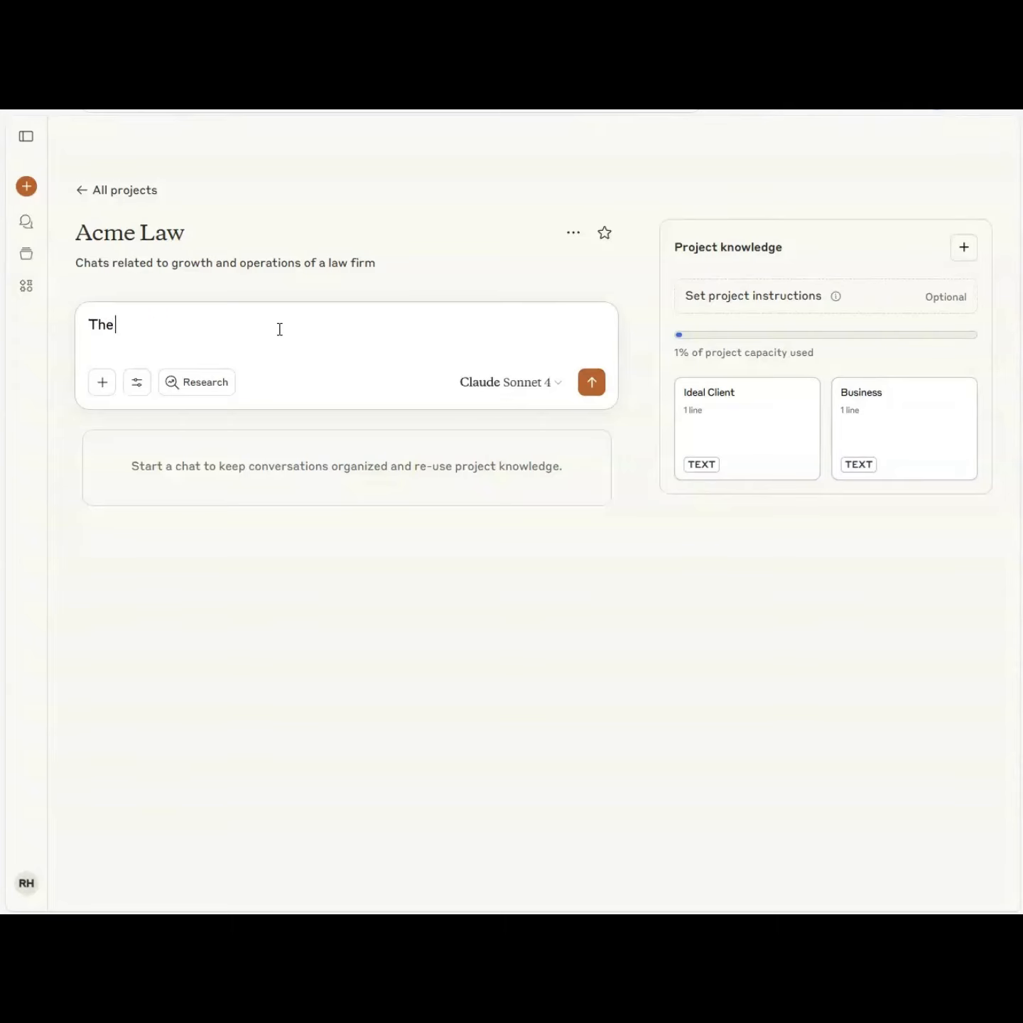
type(" Bus")
key("BackSpace")
key("BackSpace")
key("BackSpace")
key("BackSpace")
key("ctrl+a")
type("Descirbbe the Business")
key("Return")
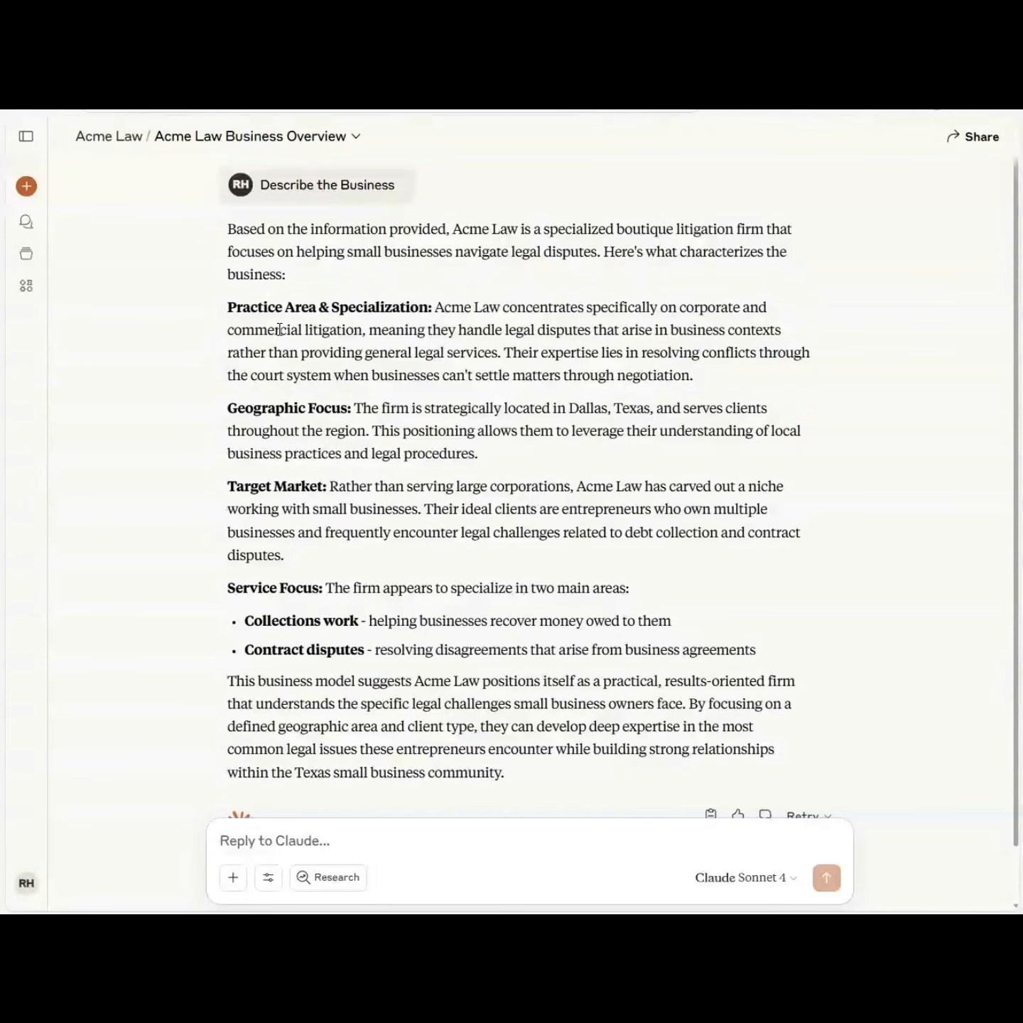
- Send the reply "This is a great starting point. What questions do you need answered to ensure that the above description is accurate?"
scroll(1012, 464, "down", 2)
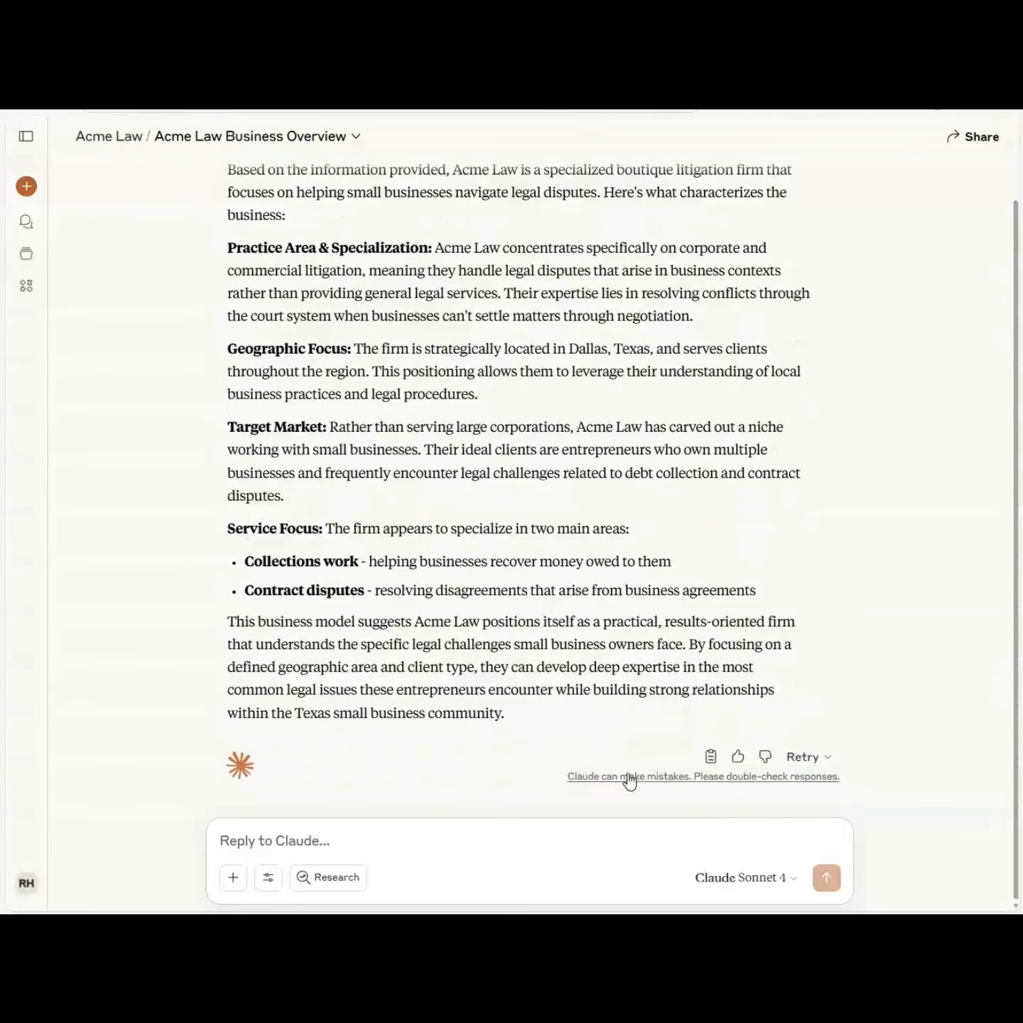
left_click(549, 829)
type("This is ")
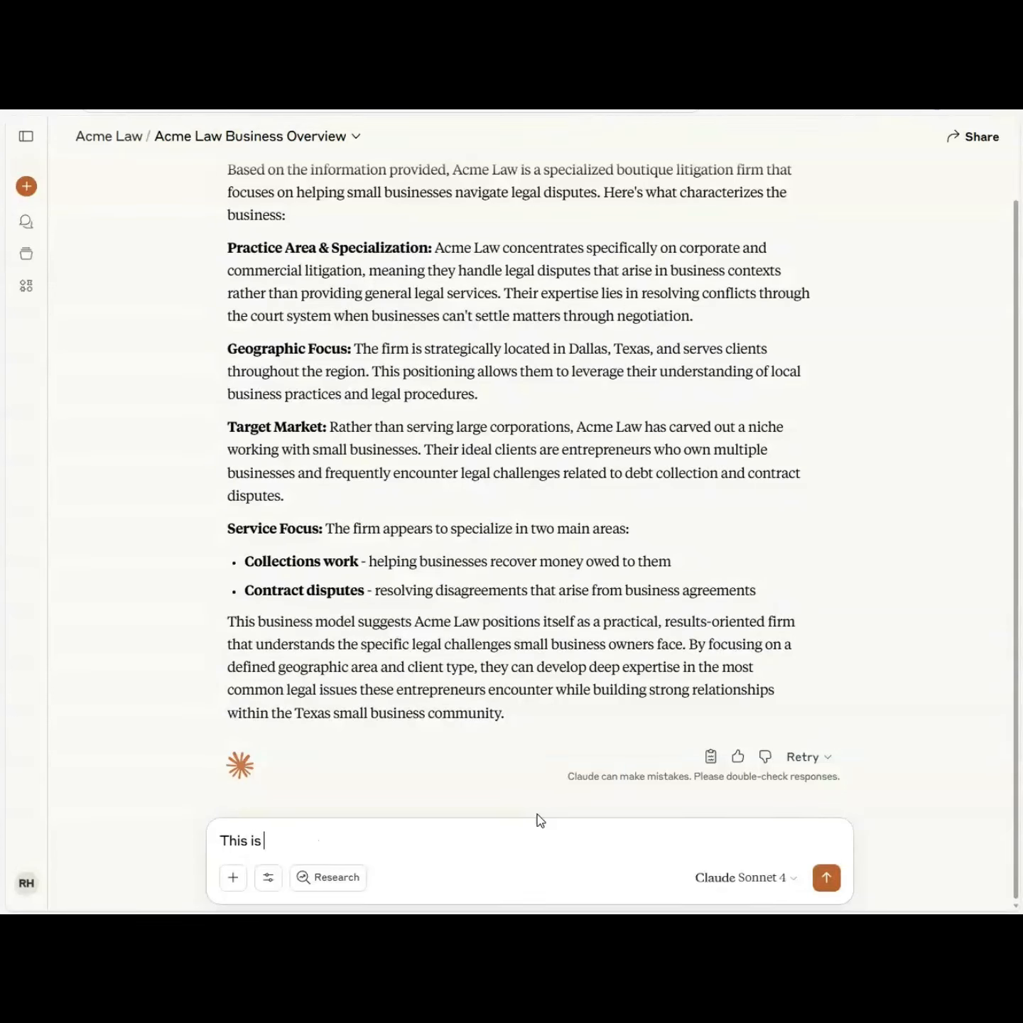
type("a great starting point. Wha")
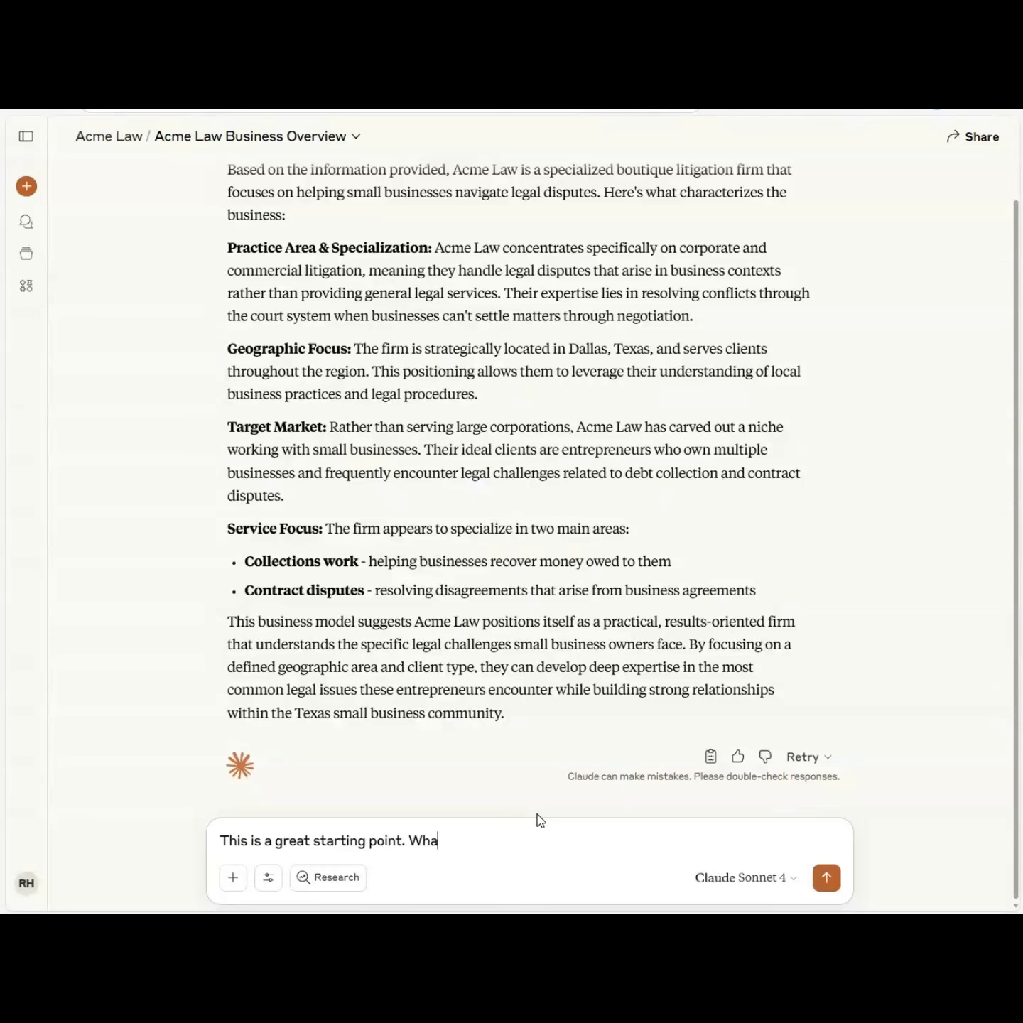
type("t clari")
key("ctrl+shift+Left")
type("questions do you need ans")
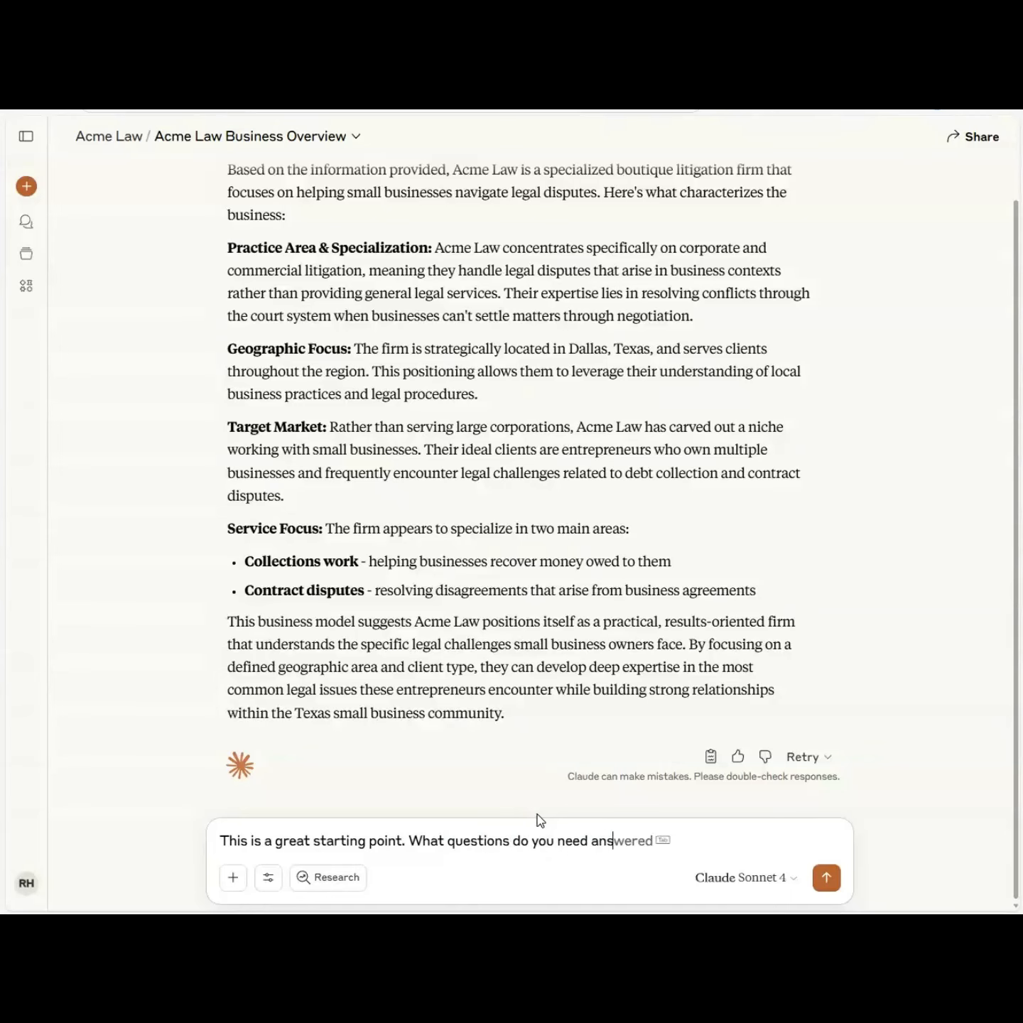
type("wered to ensure that y")
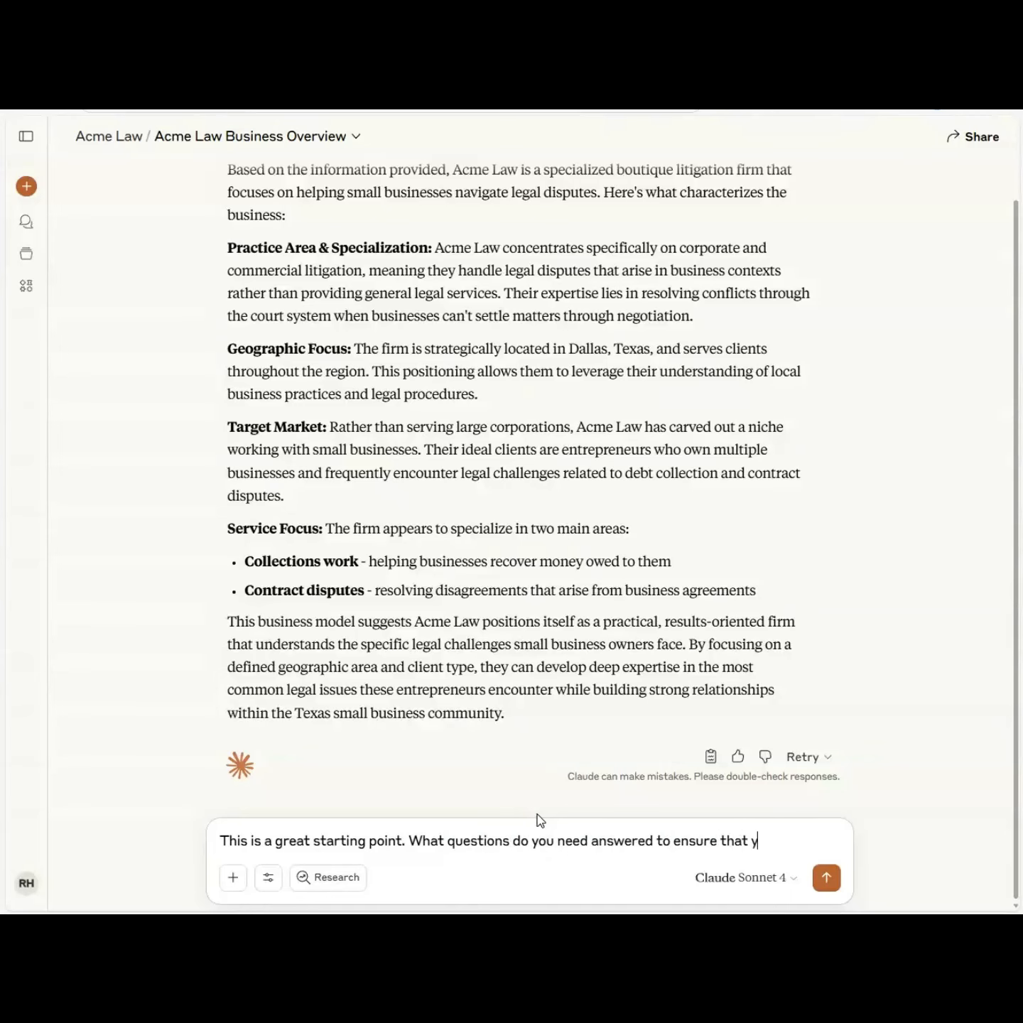
key("BackSpace")
type("the abo")
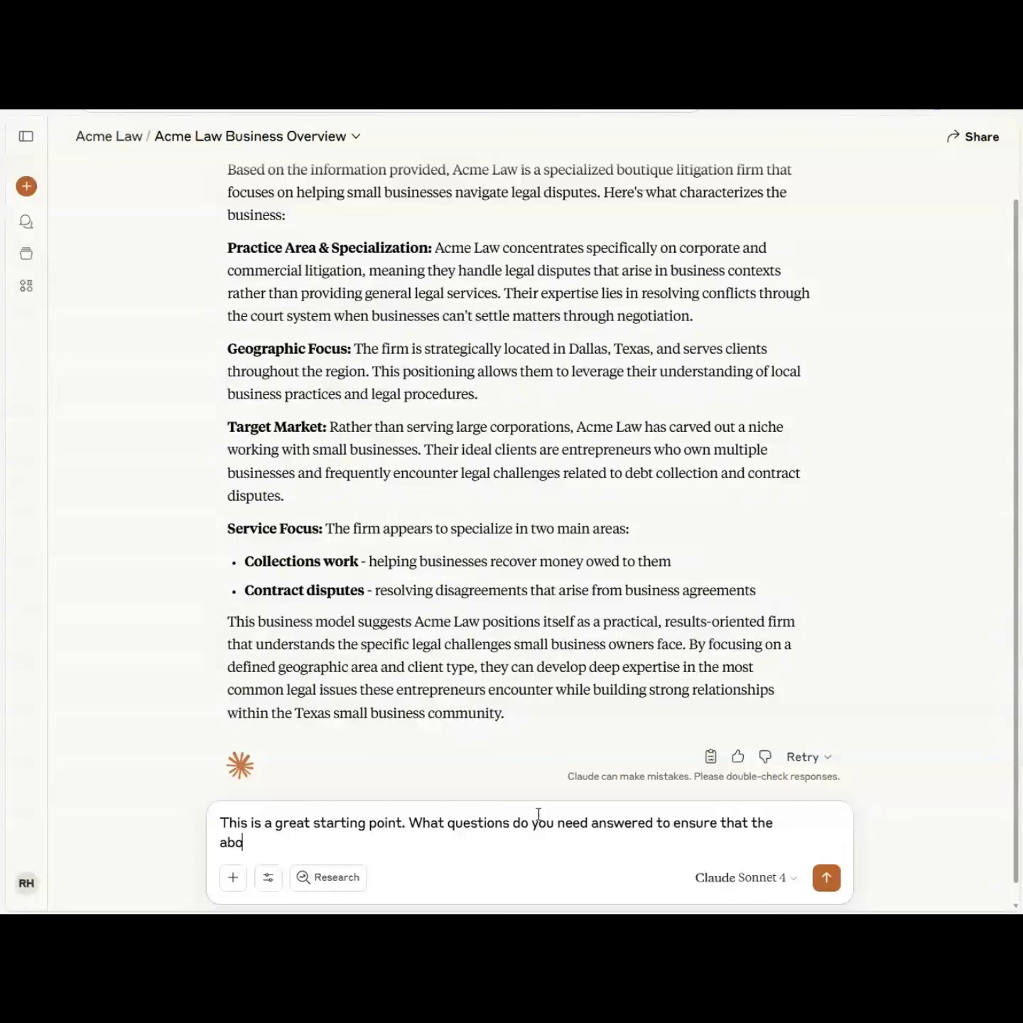
type("ve description is accur")
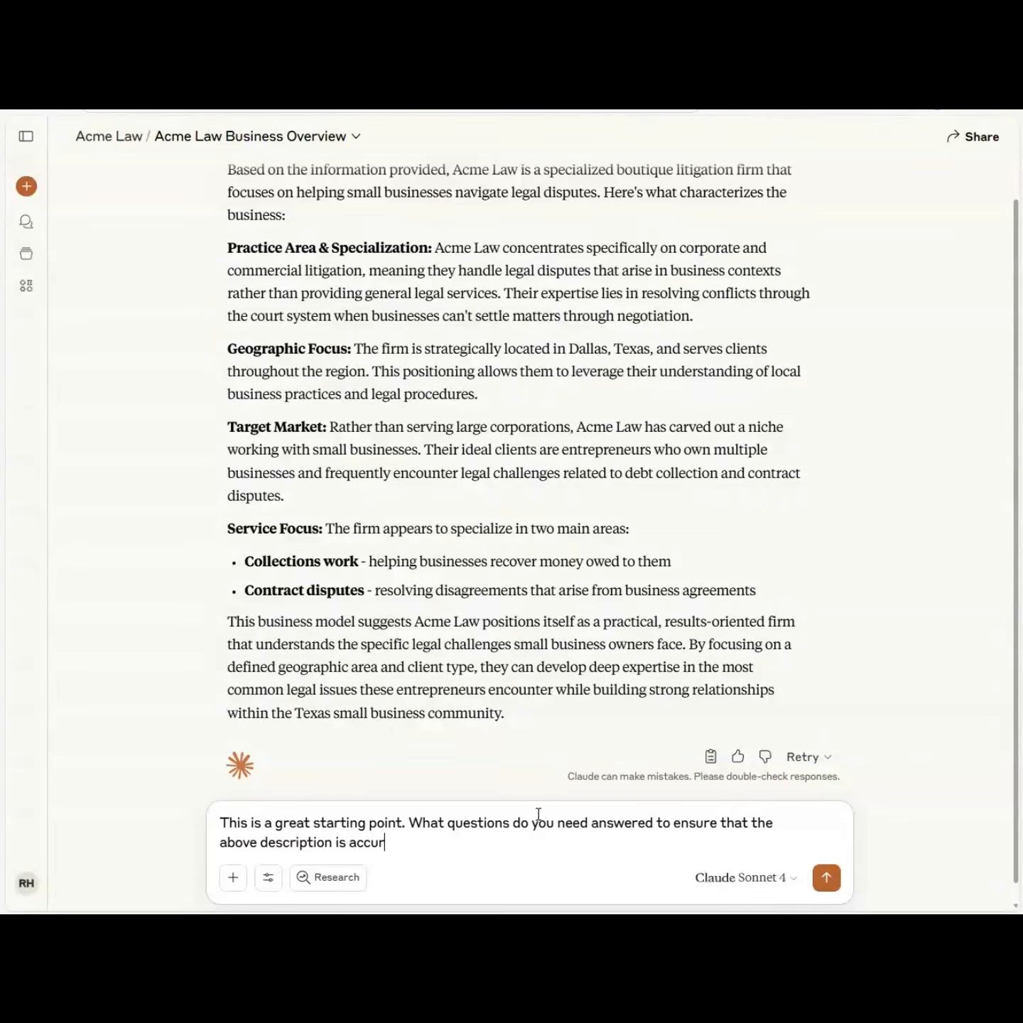
type("ate.?")
key("Return")
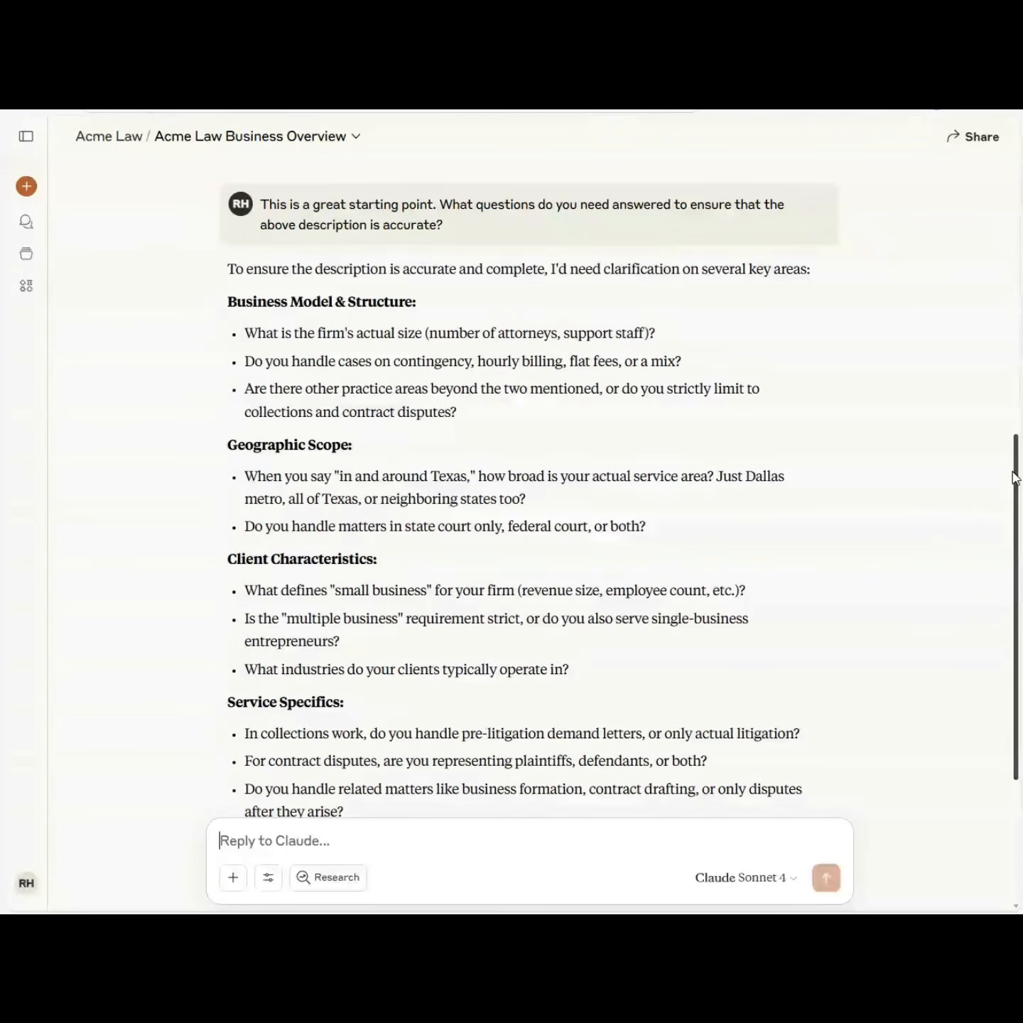
- Review the clarifying questions and send the reply "Make up answers to these questions."
left_click_drag(1013, 473, 1015, 604)
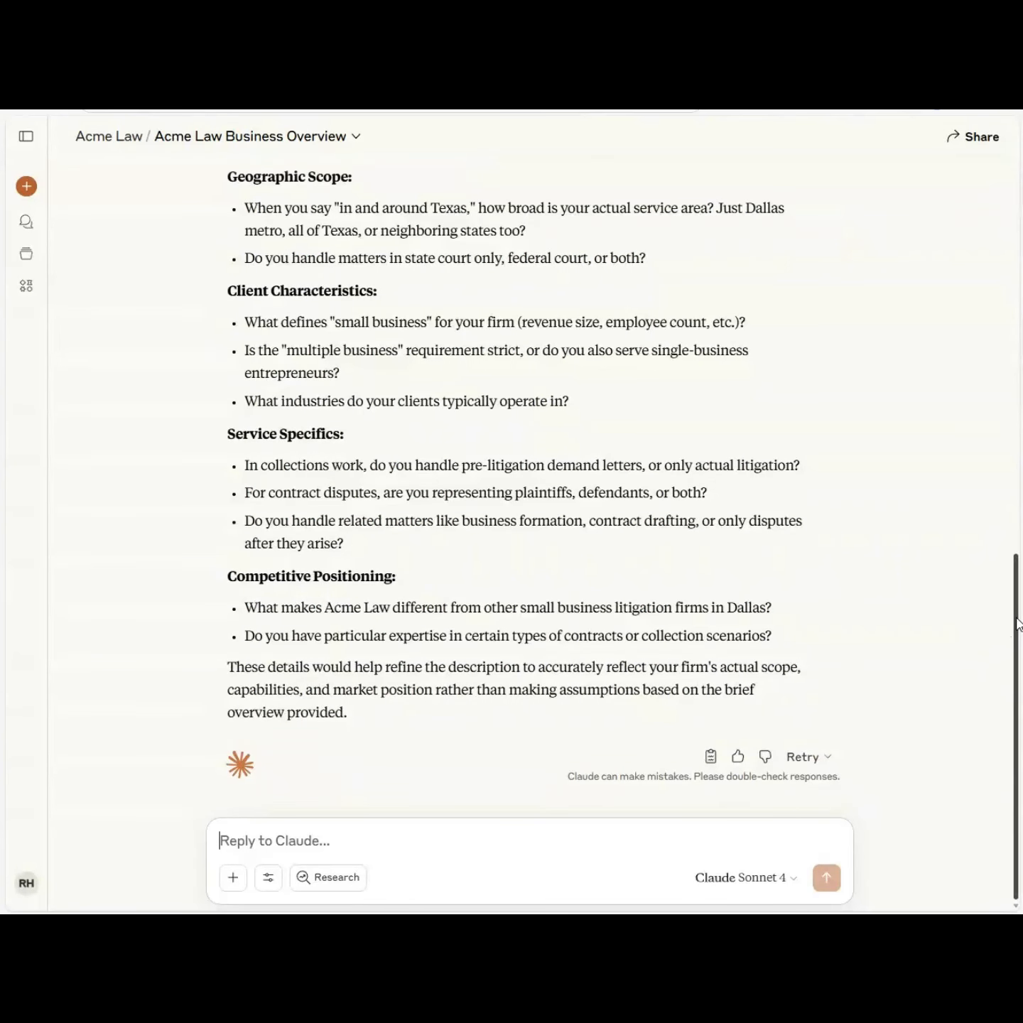
mouse_move(1018, 621)
left_mouse_down()
mouse_move(1018, 593)
mouse_move(1019, 623)
left_mouse_up()
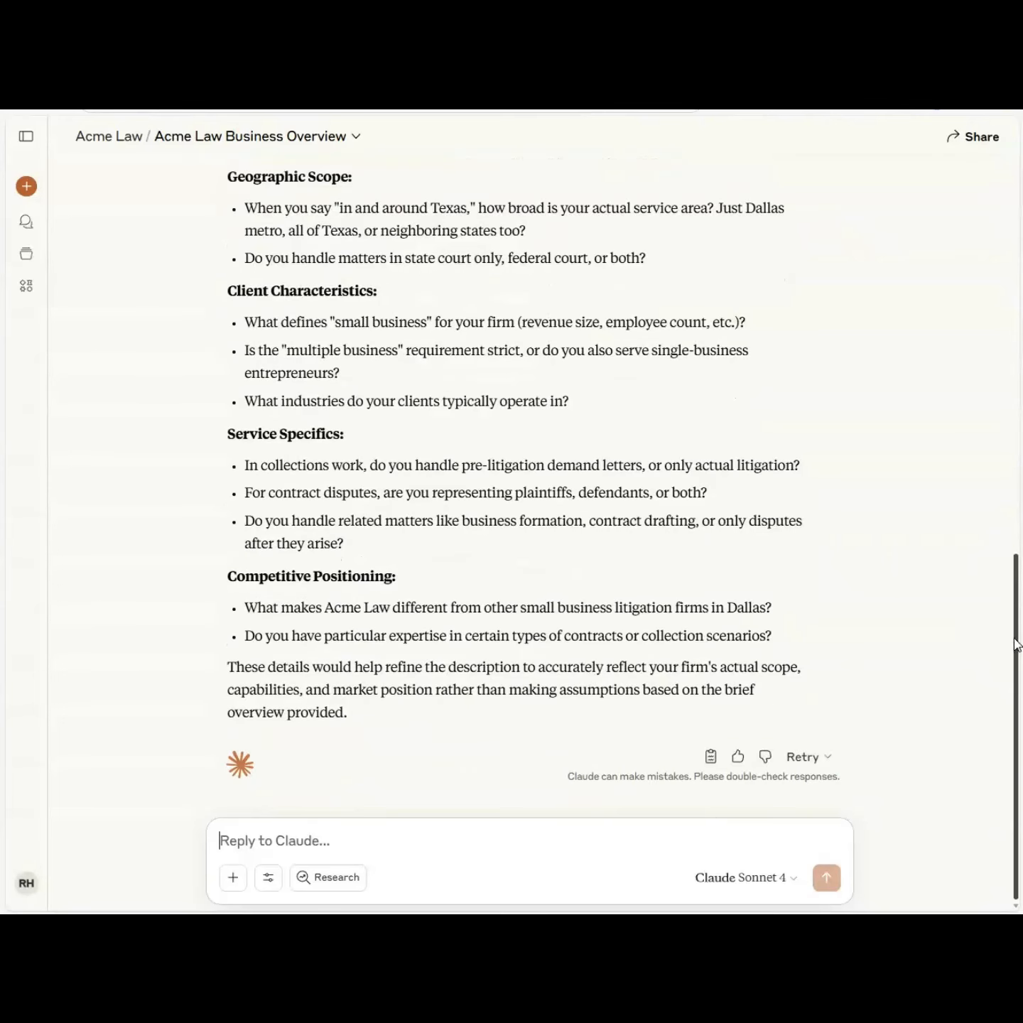
left_click(604, 860)
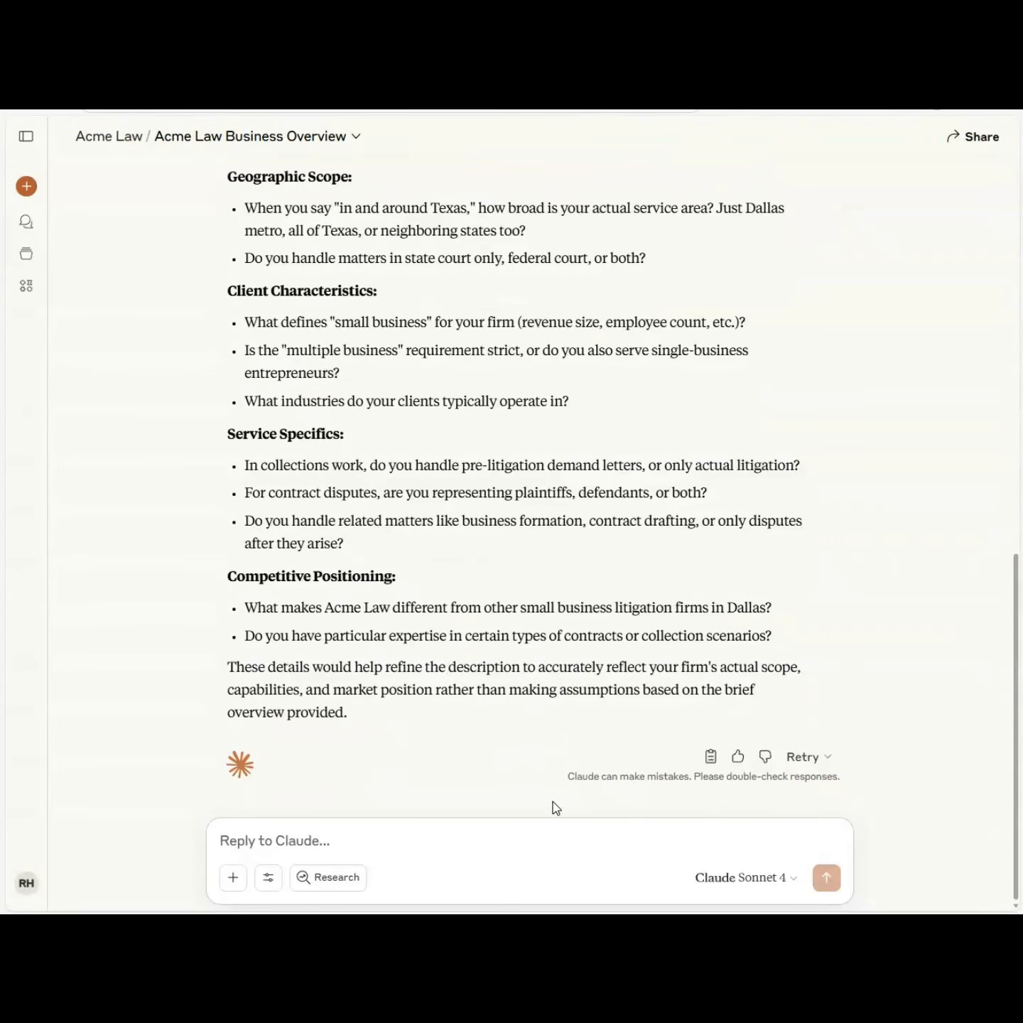
type("Make upa")
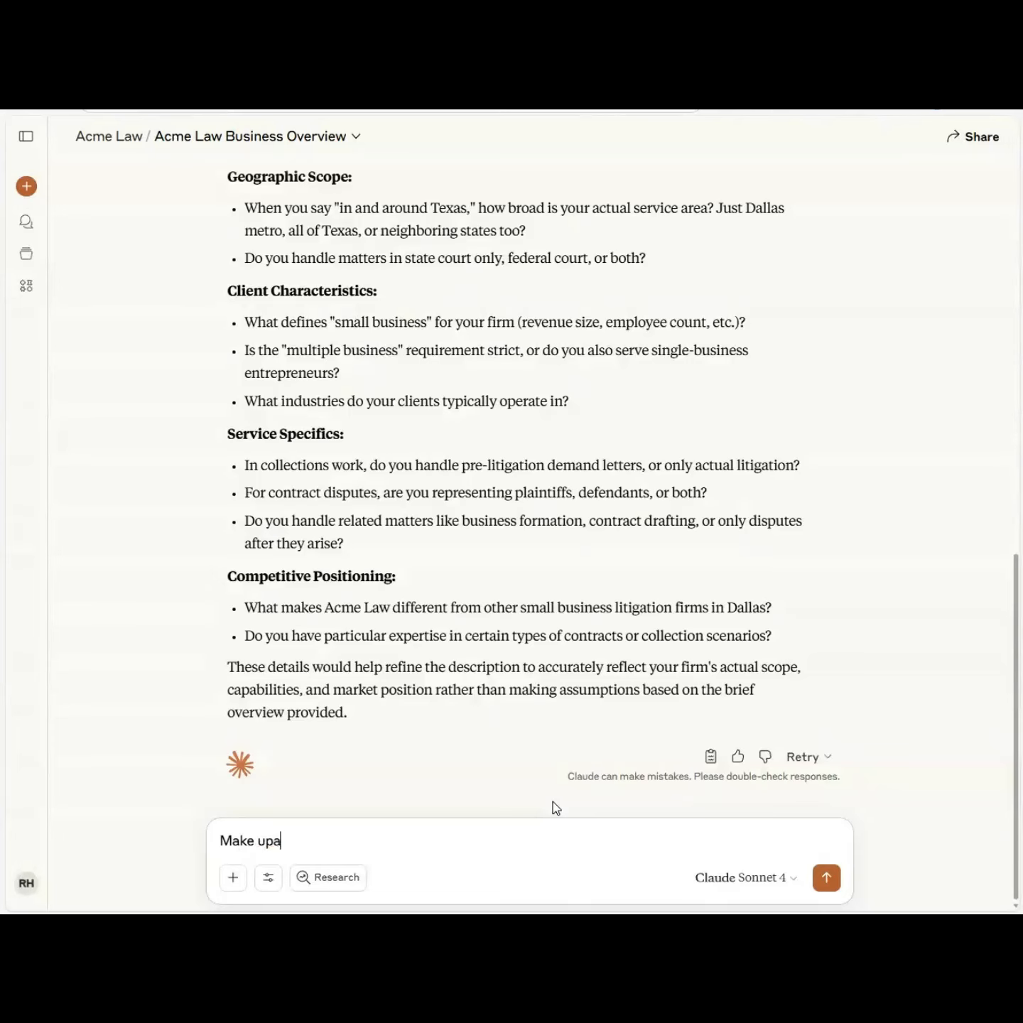
key("BackSpace")
type("as")
key("BackSpace")
type("nswers to the")
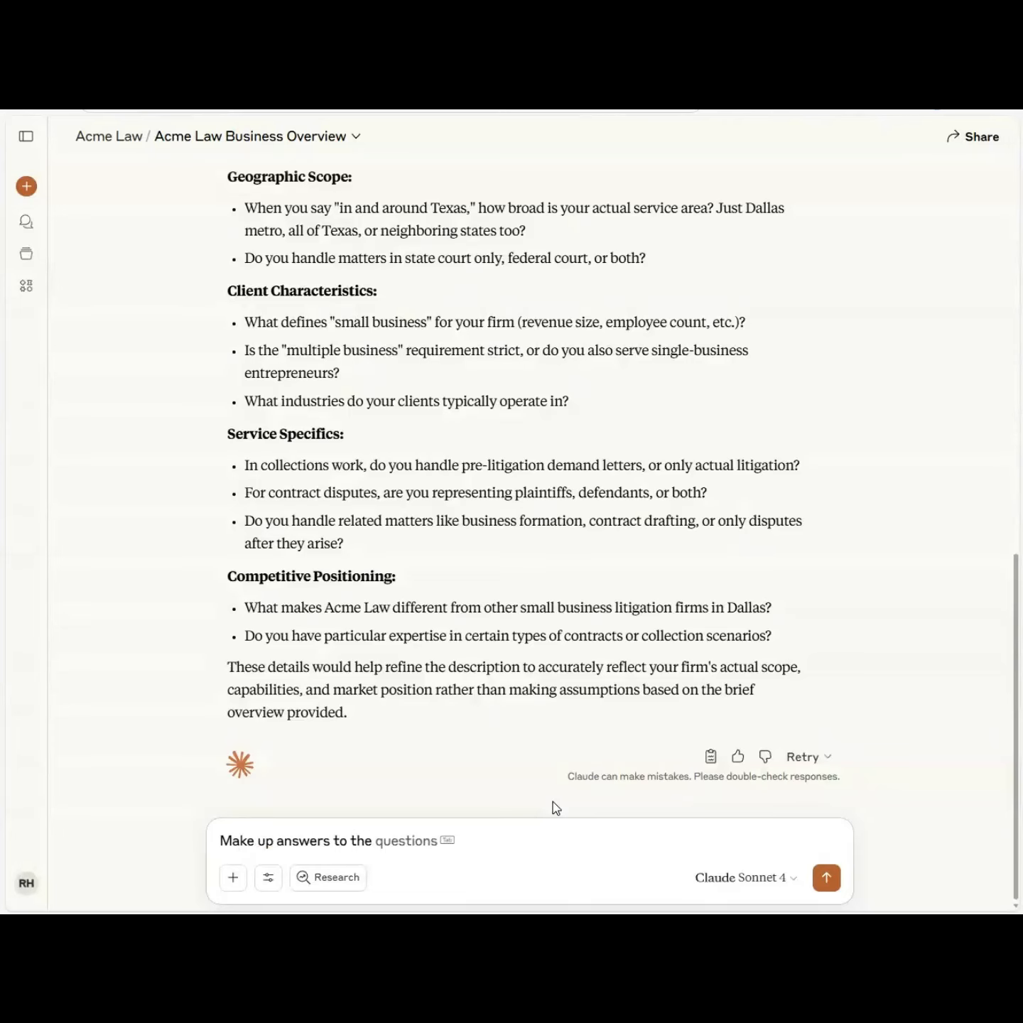
type("se questions.")
key("Return")
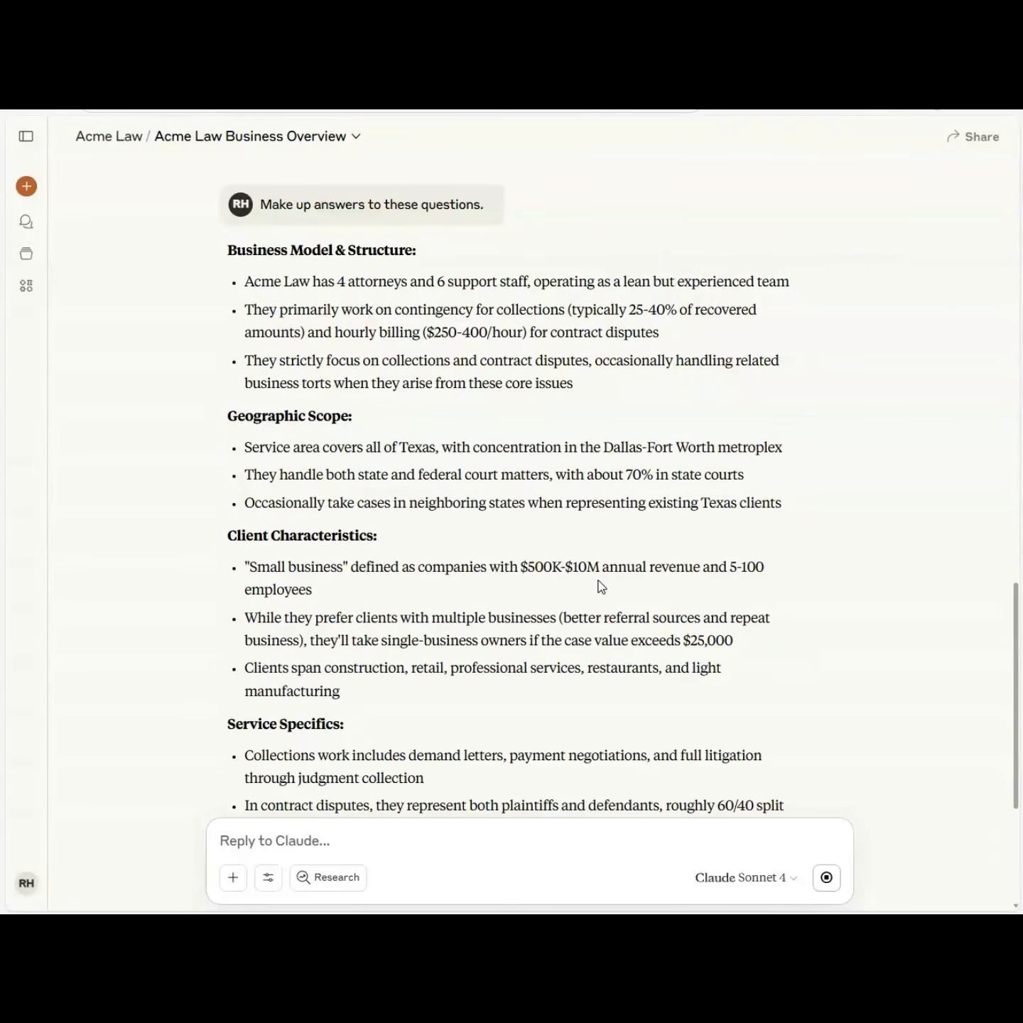
- Review the made-up answers and send the reply "With this information, improve on the business description provided."
left_click_drag(1018, 652, 1017, 807)
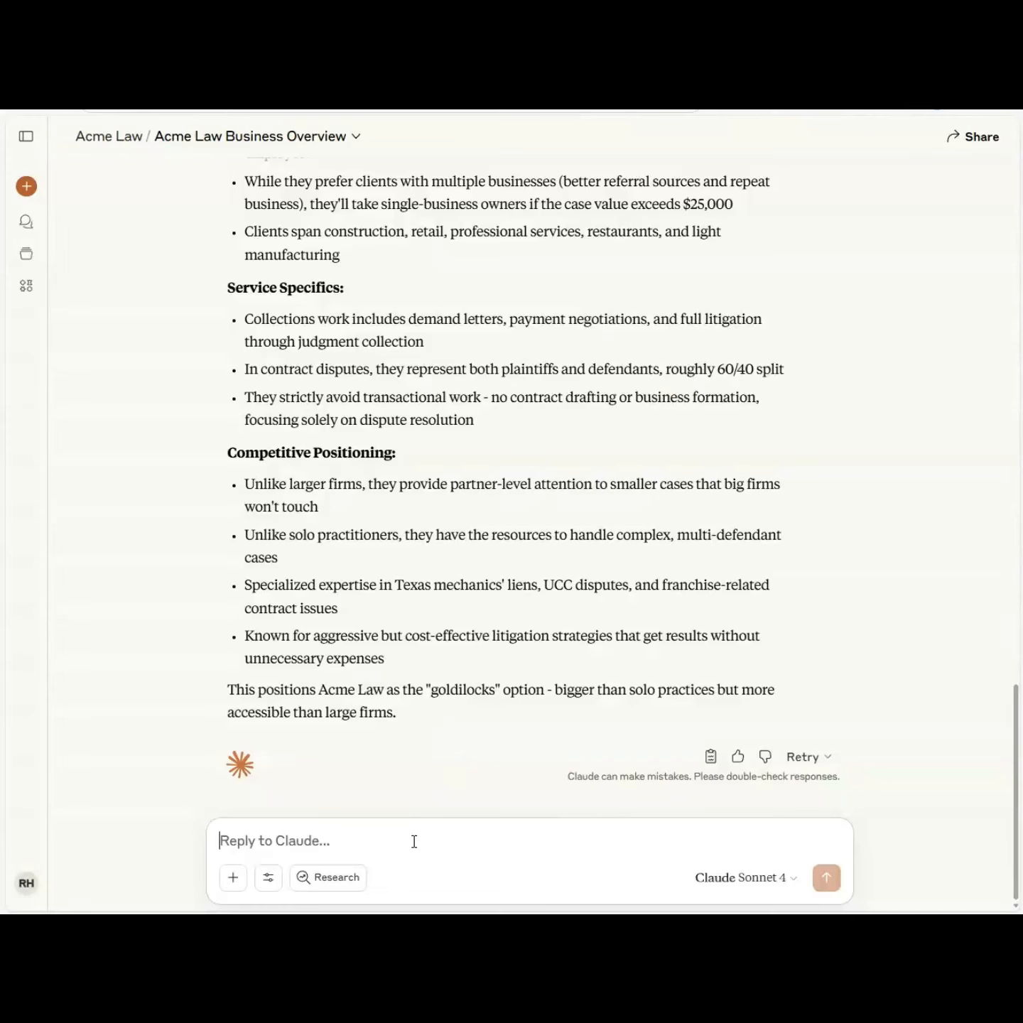
type("With this inf")
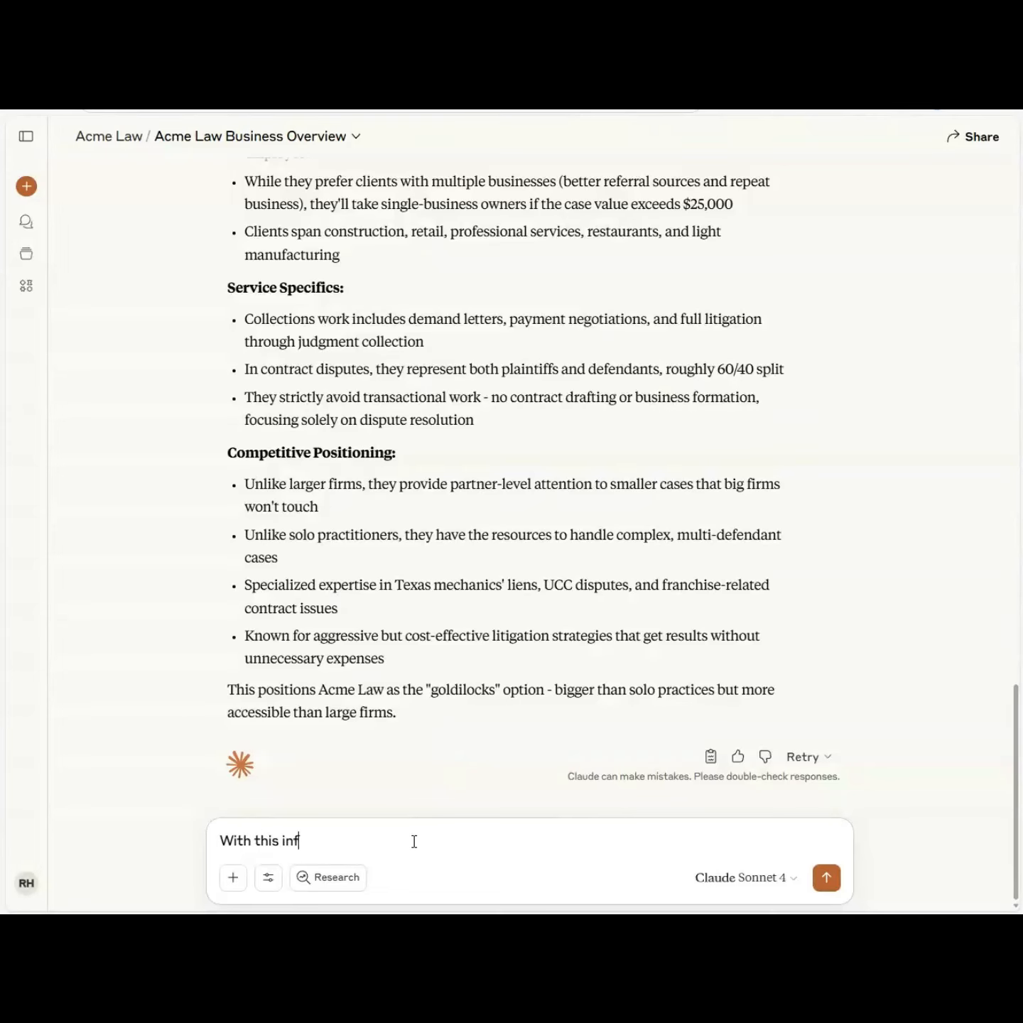
type("ormation, improve on the business descriptio")
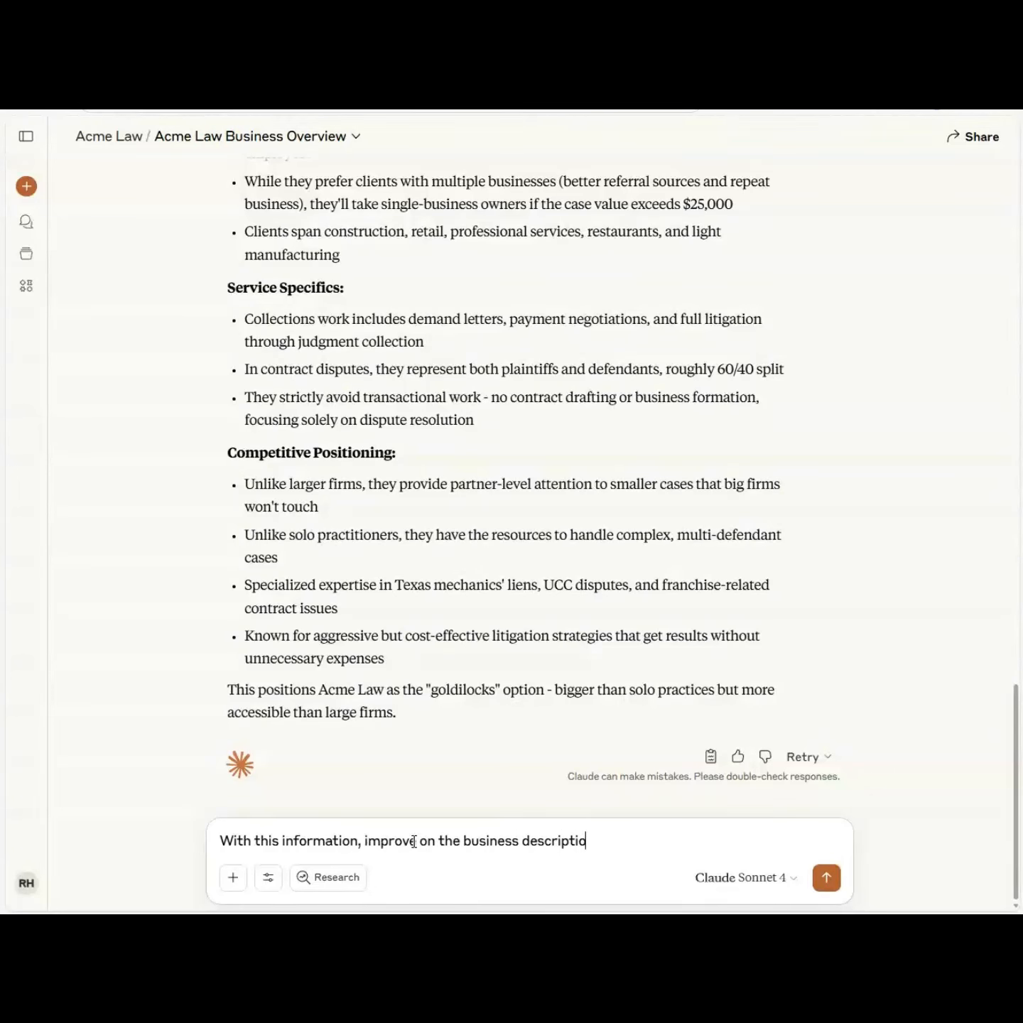
type("n provided.")
key("Return")
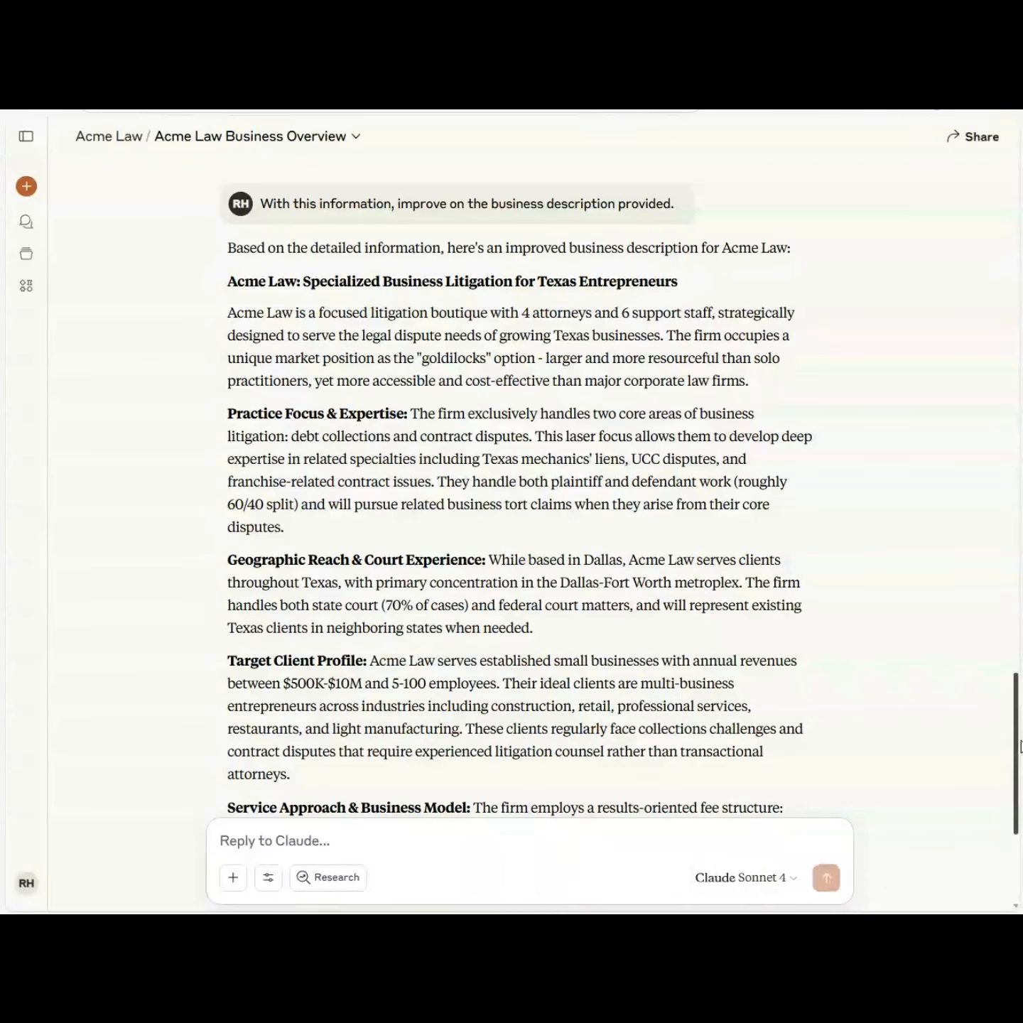
- Copy the improved business description from its opening paragraph below the title through the end of the Competitive Advantage section
scroll(1019, 778, "down", 1)
scroll(1020, 778, "down", 2)
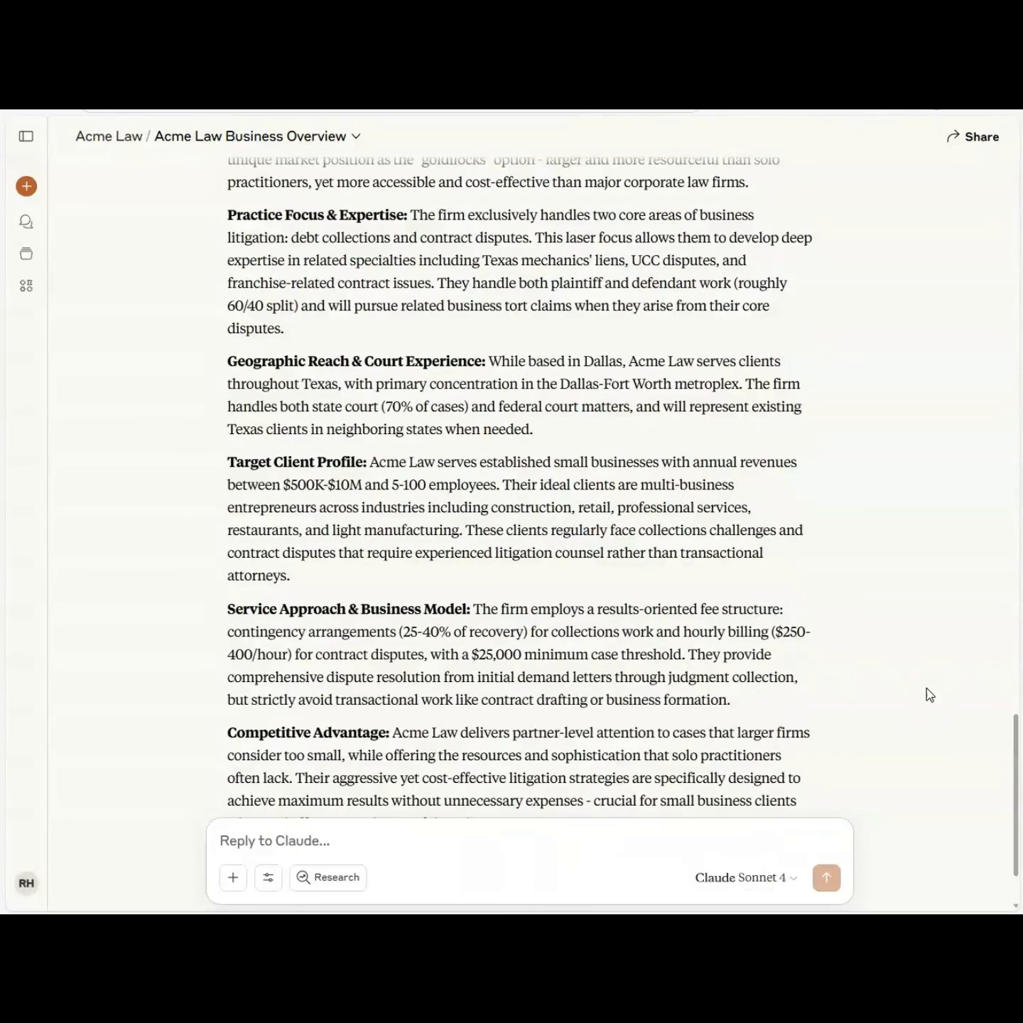
scroll(1014, 789, "down", 2)
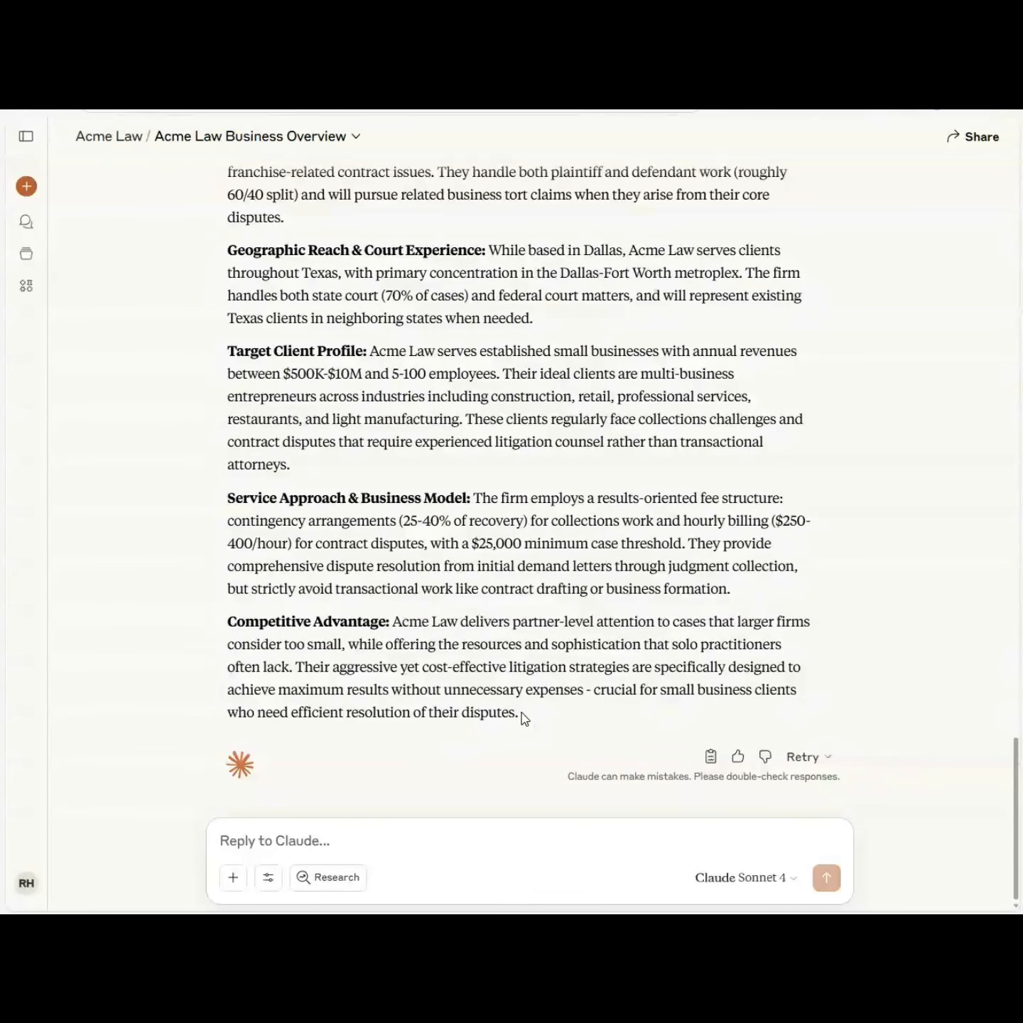
left_click_drag(520, 713, 232, 295)
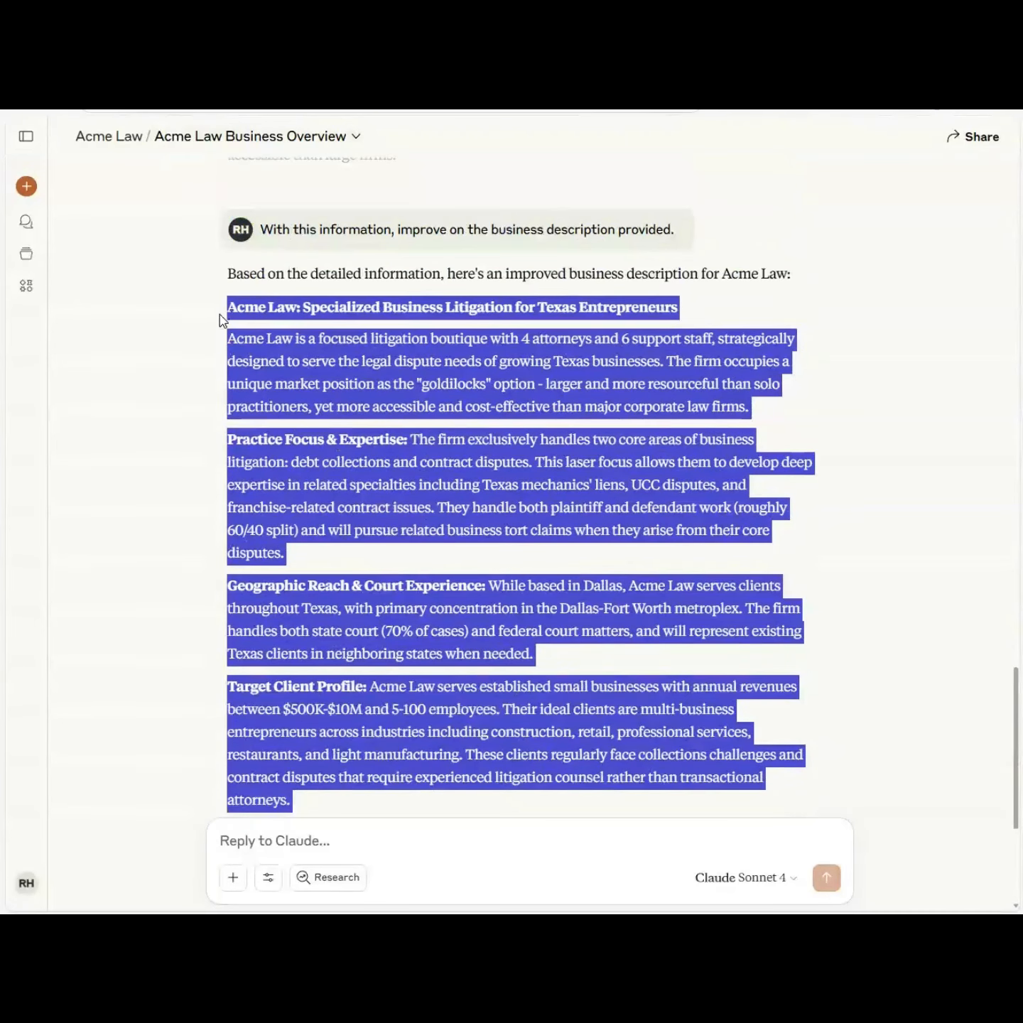
left_click_drag(220, 314, 225, 339)
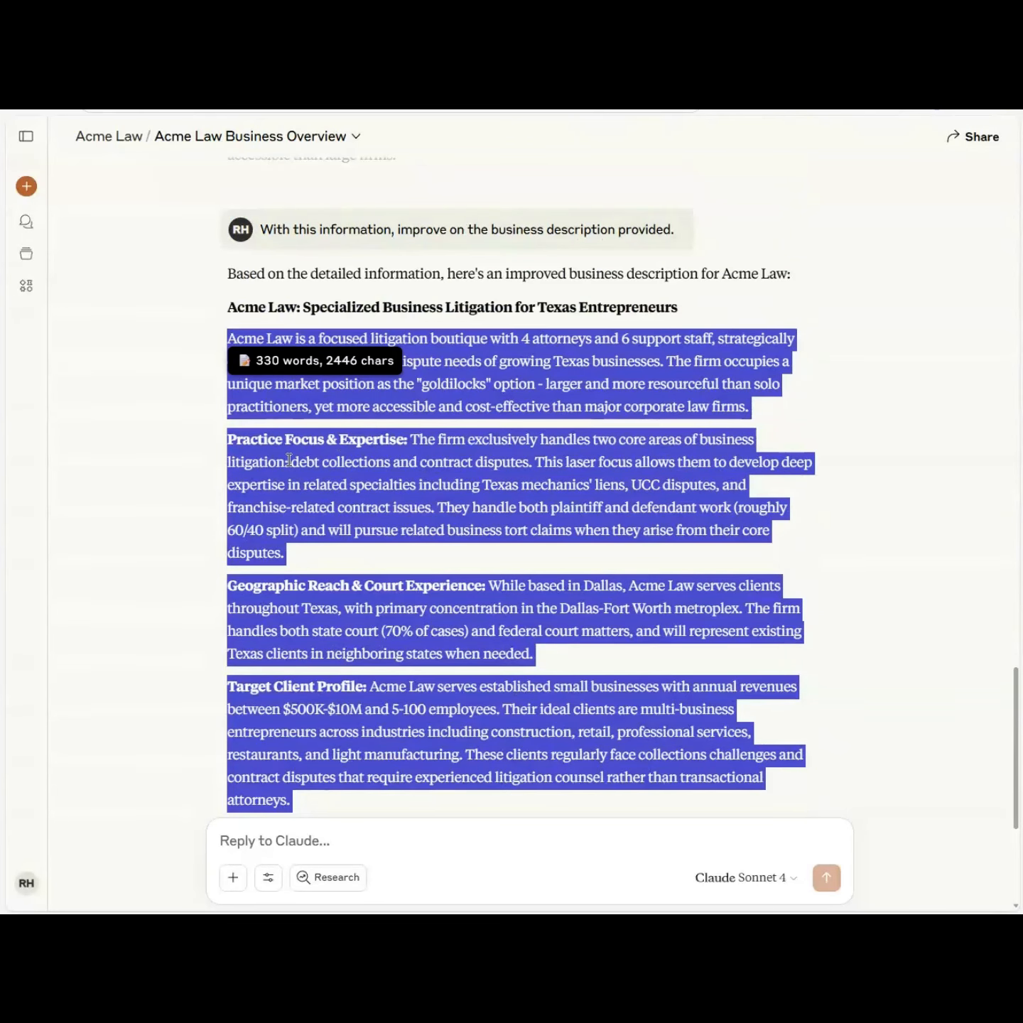
left_click(375, 448)
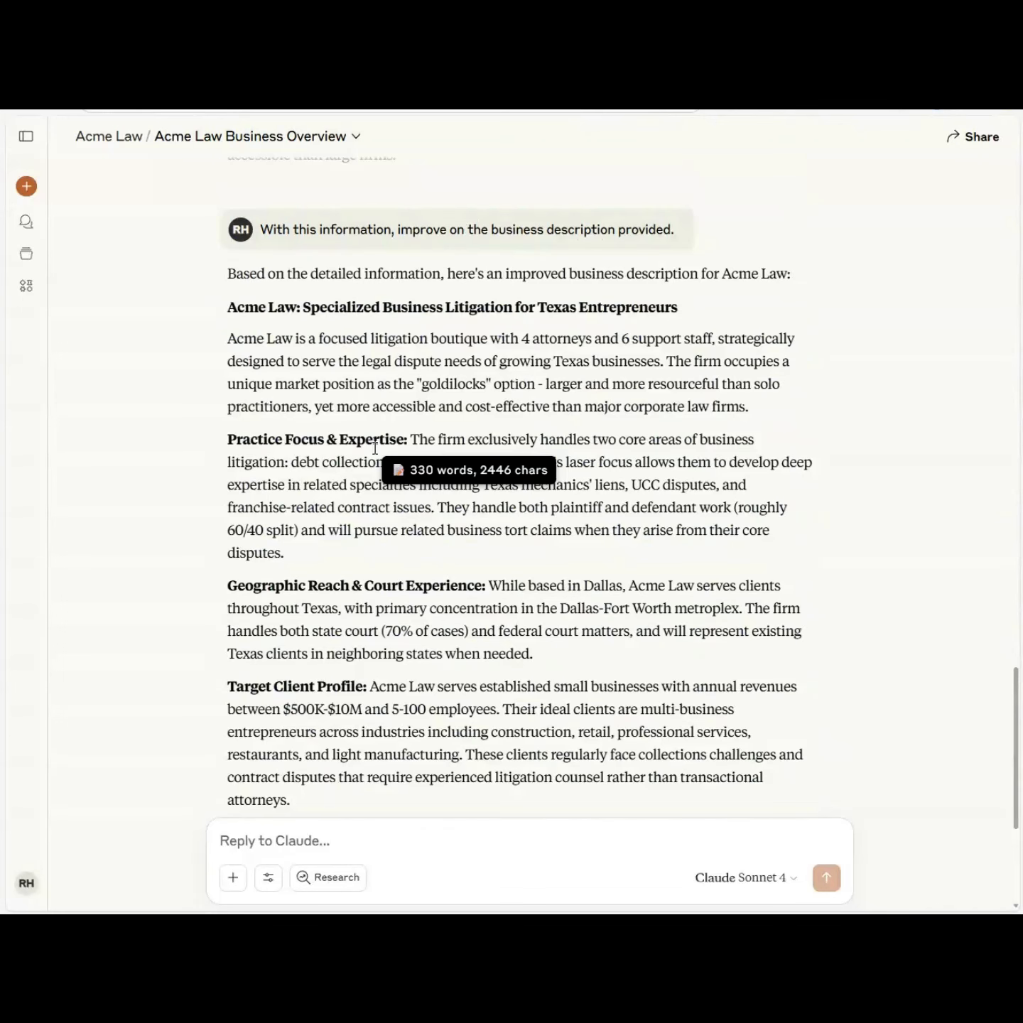
- Return to the Acme Law project and delete the original Business entry from its project knowledge
left_click(345, 136)
left_click(342, 135)
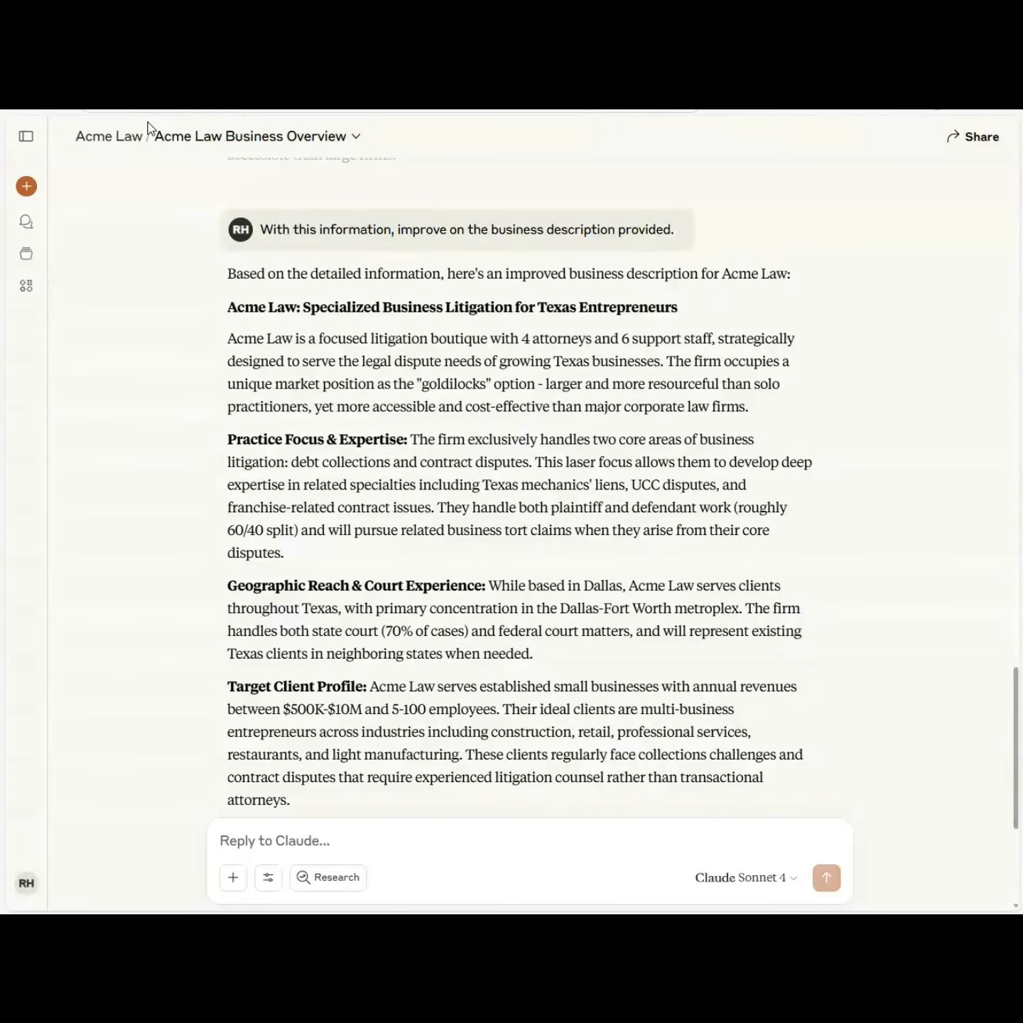
left_click(133, 145)
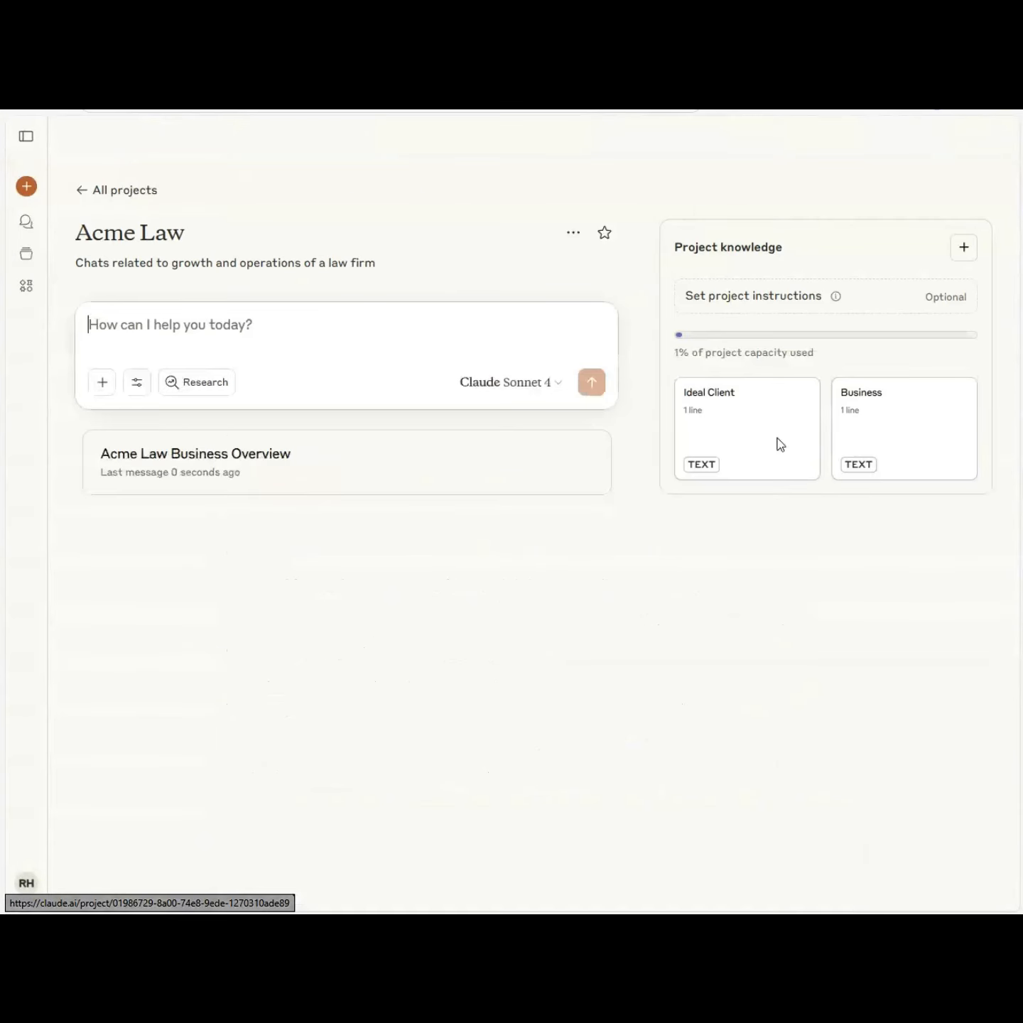
left_click(938, 458)
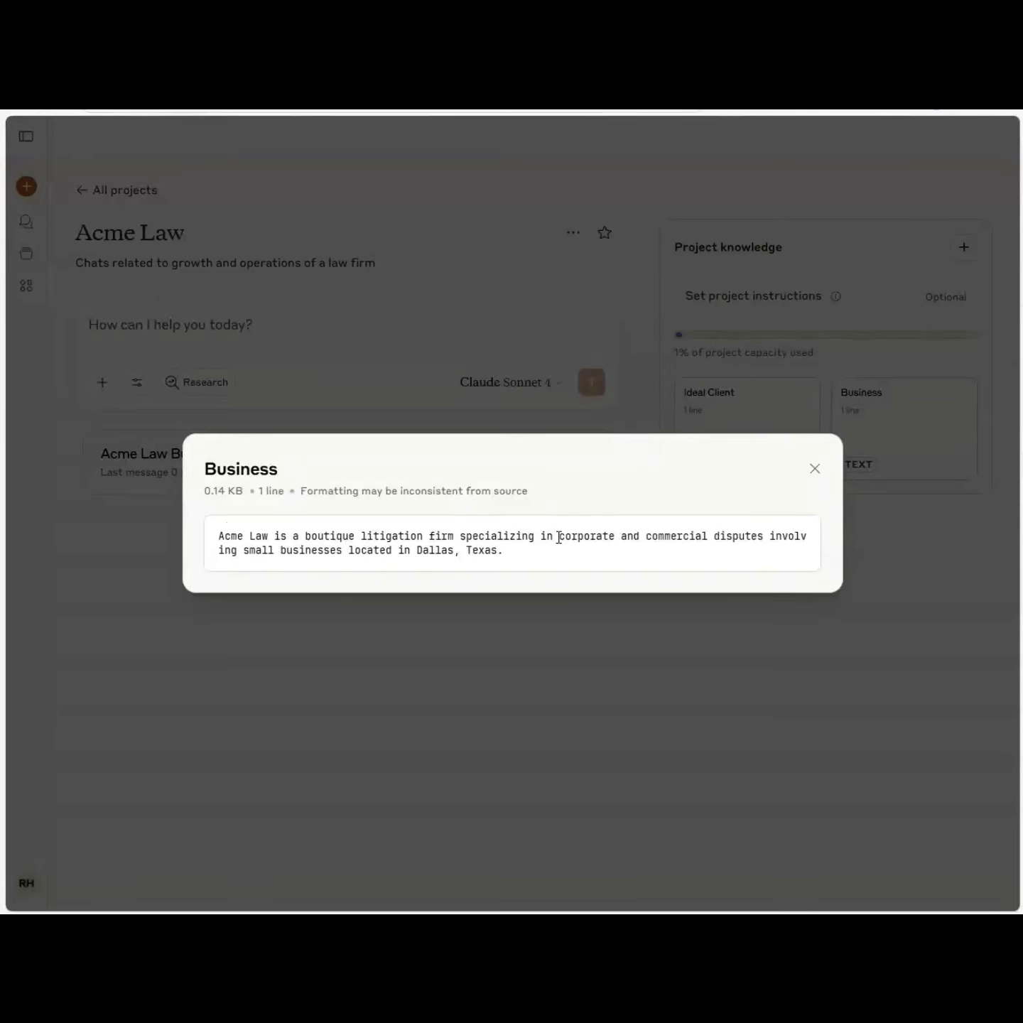
left_click(817, 467)
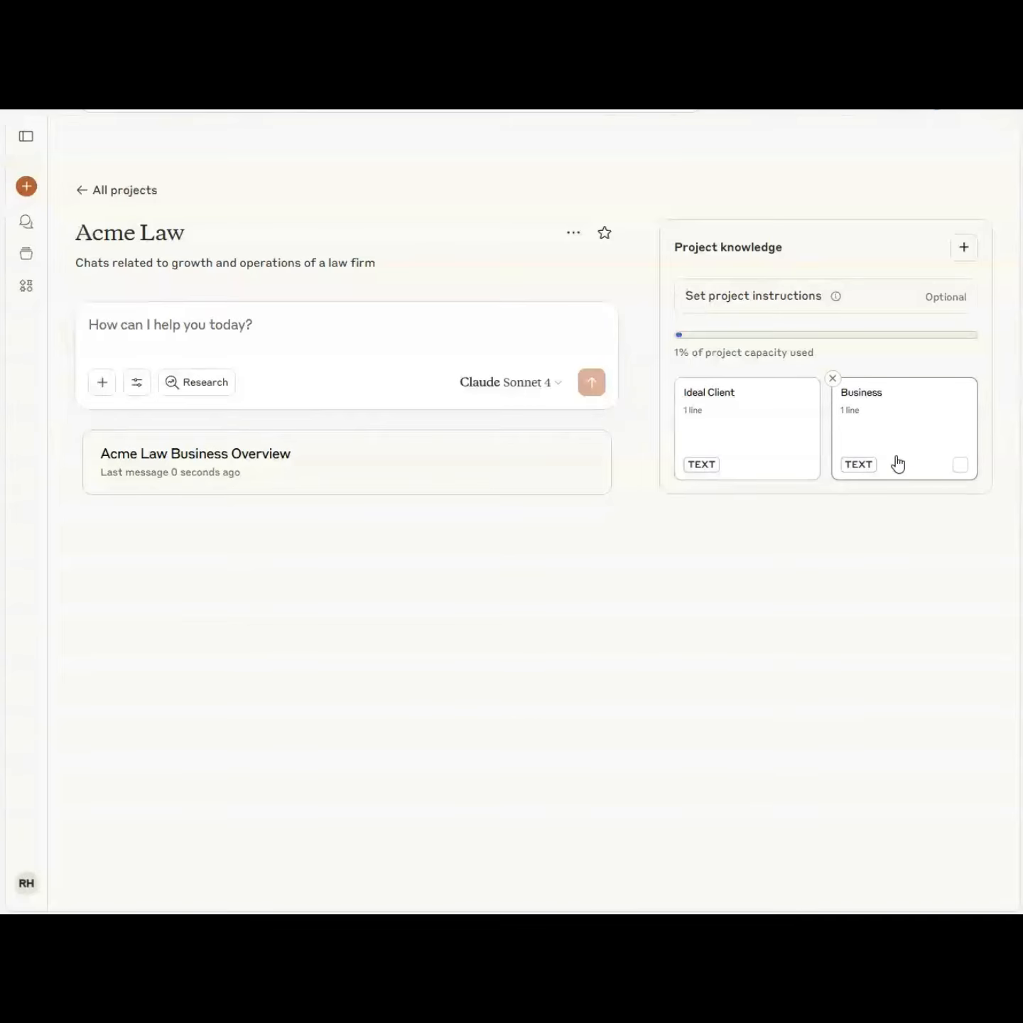
left_click(960, 465)
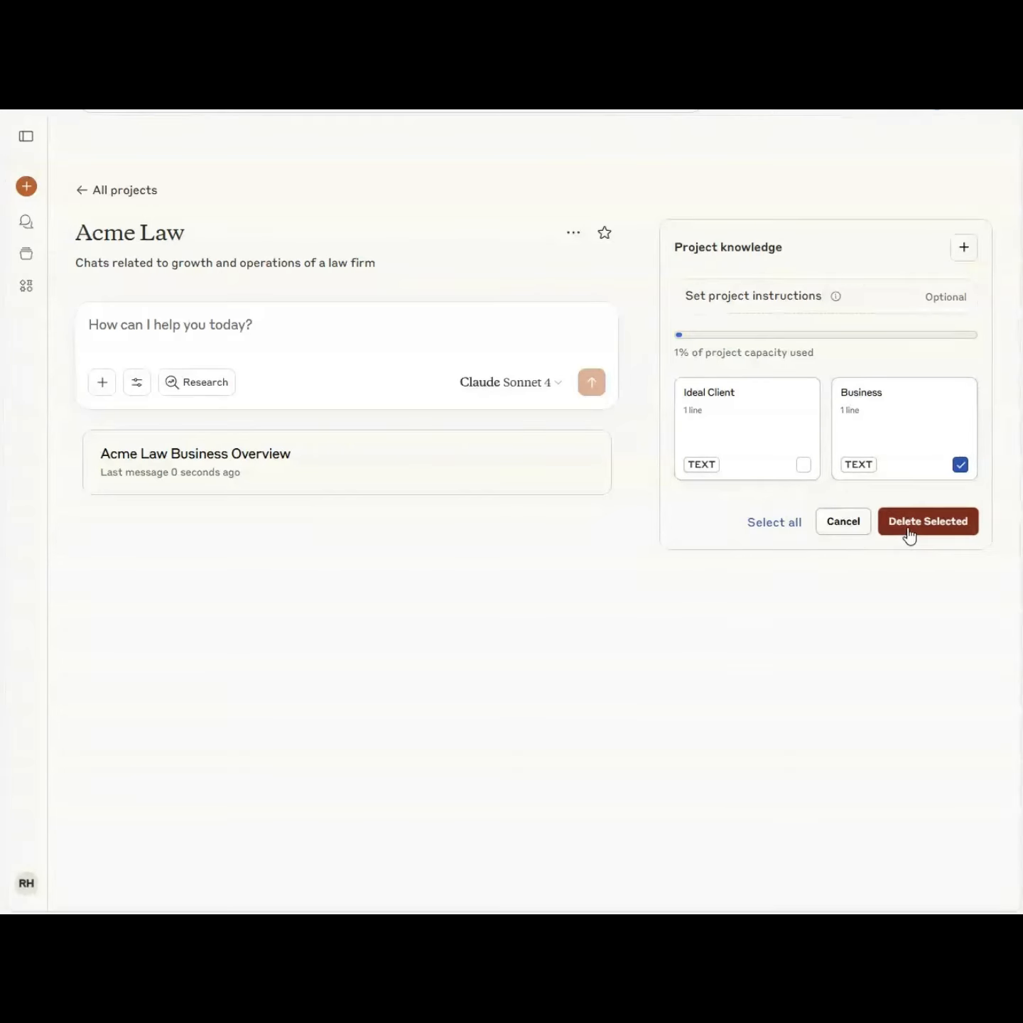
left_click(910, 530)
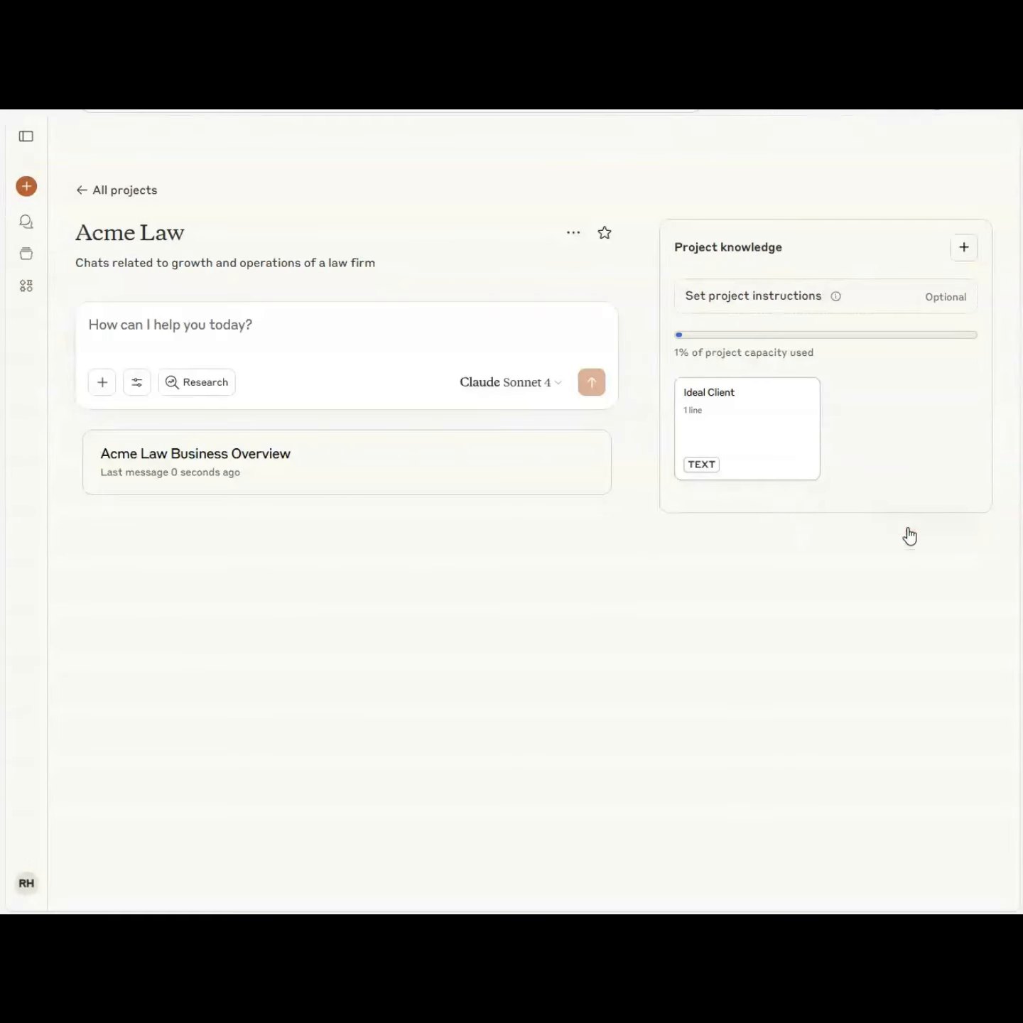
- Add the copied description to the project knowledge as a text entry titled "Business" and check the saved entry
left_click(964, 245)
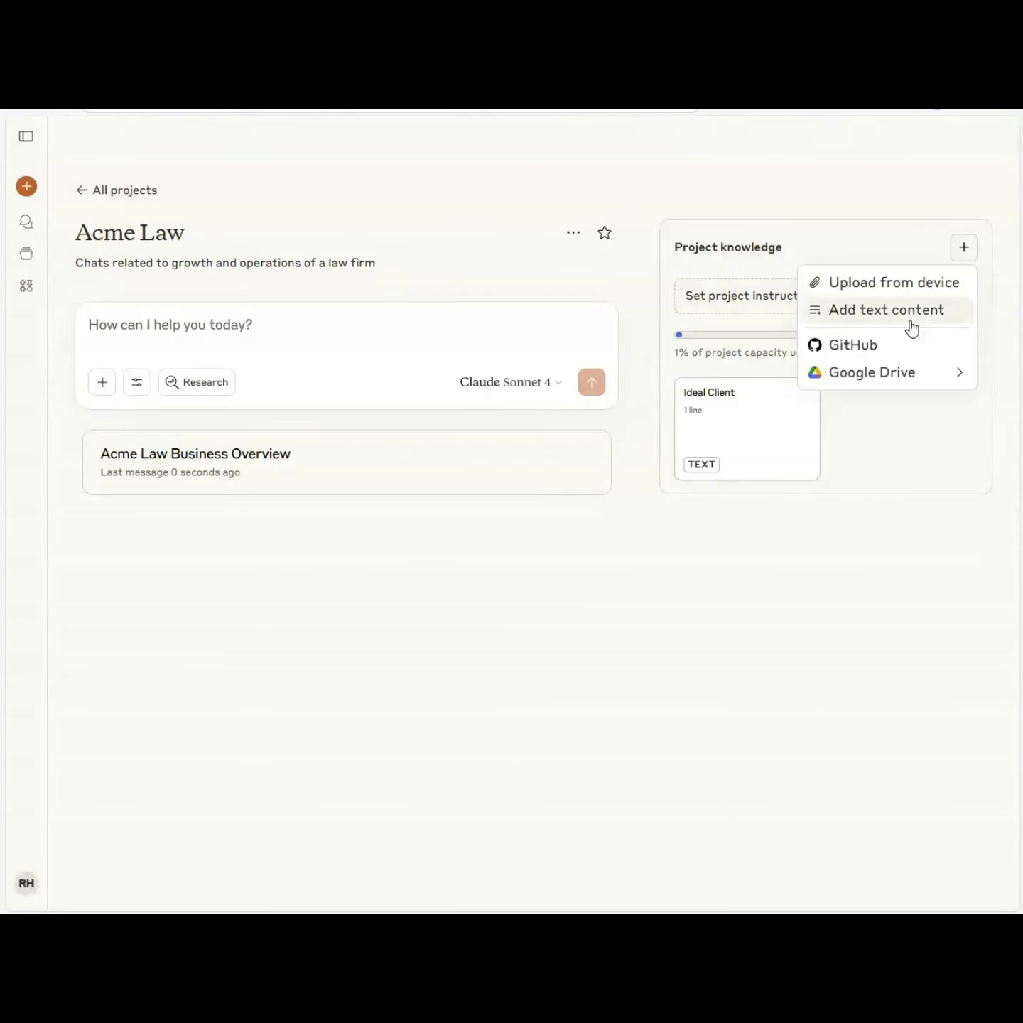
mouse_move(891, 373)
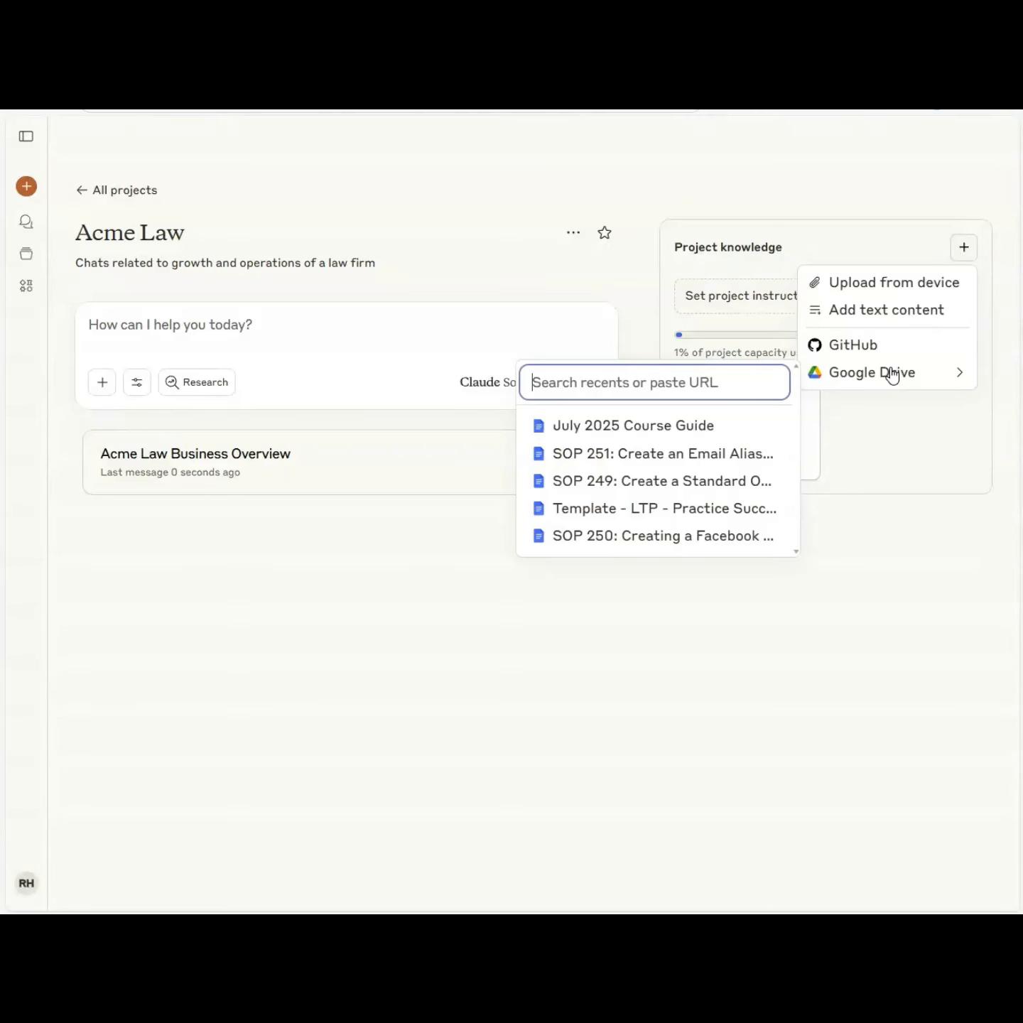
left_click(876, 308)
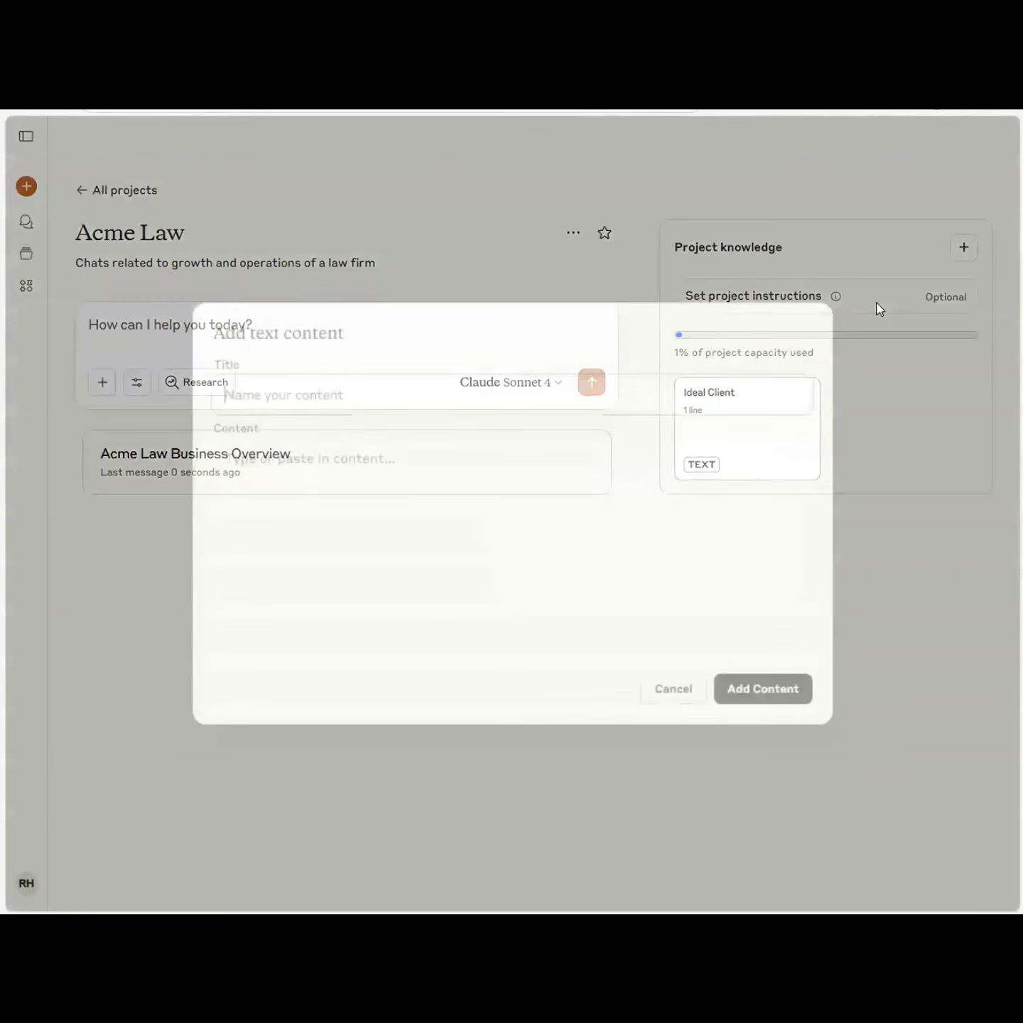
left_click(415, 447)
key("ctrl+v")
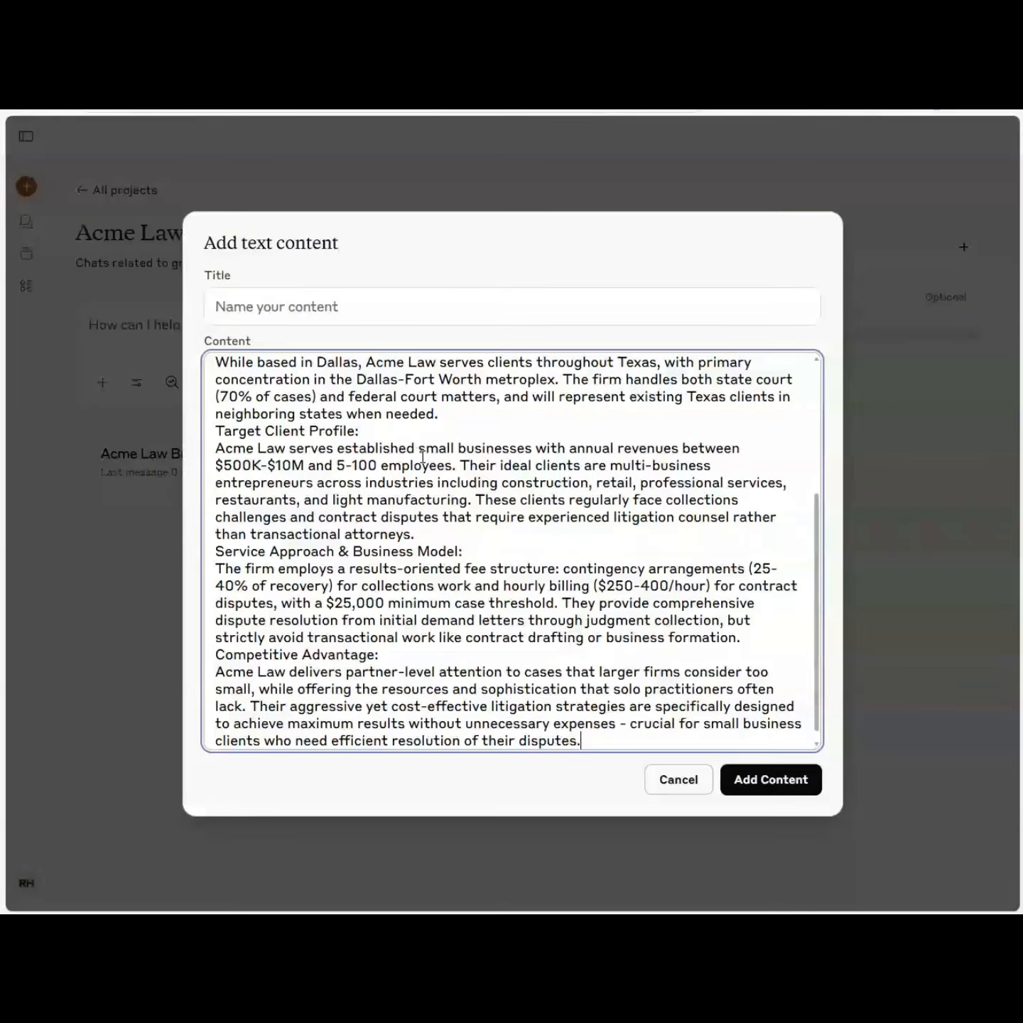
scroll(824, 474, "up", 3)
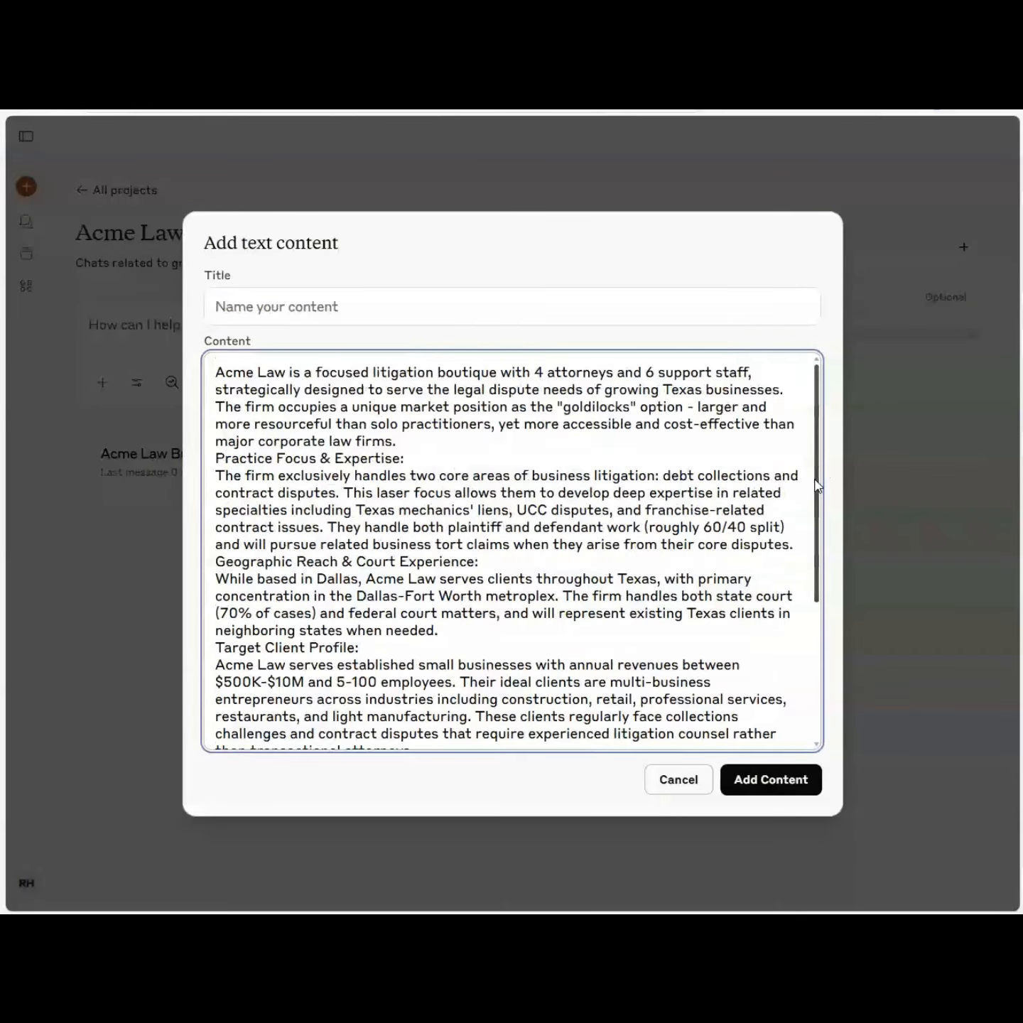
left_click(364, 299)
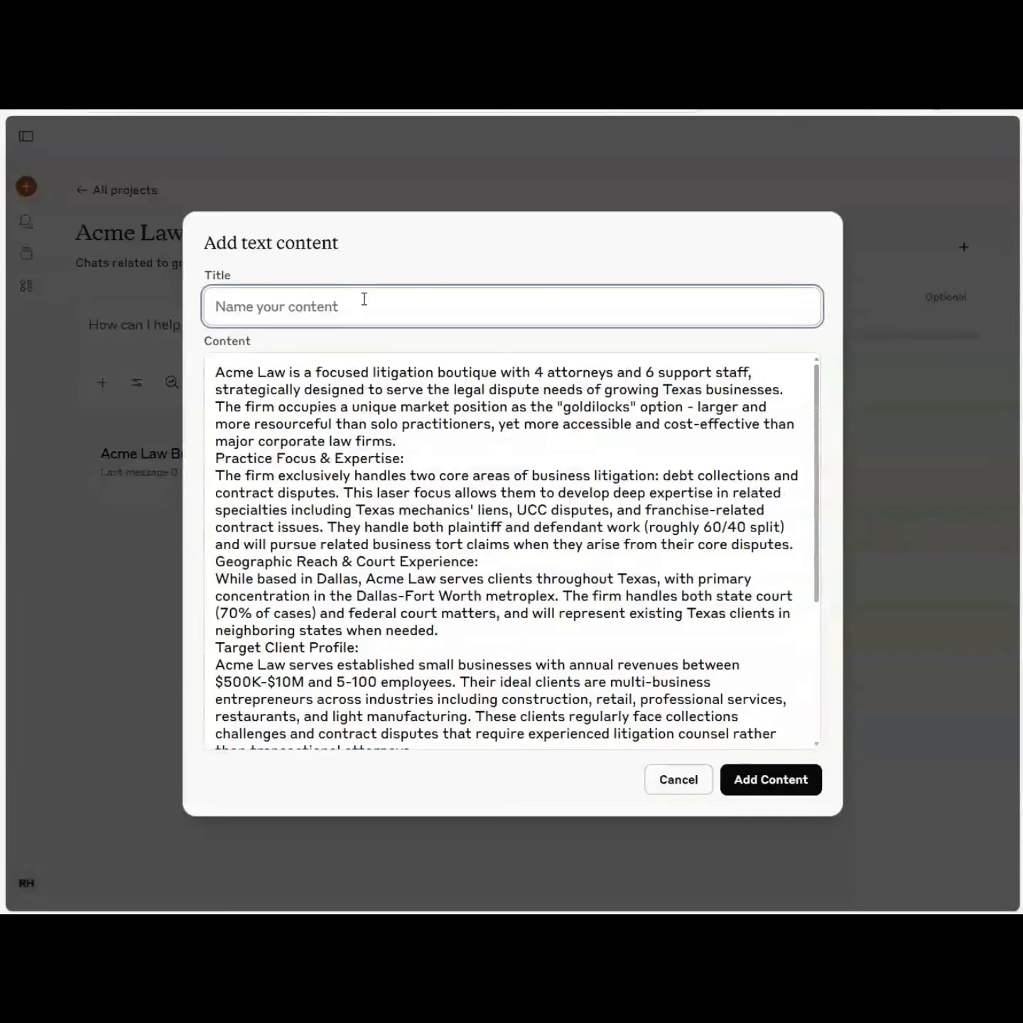
type("Buu")
type("siness")
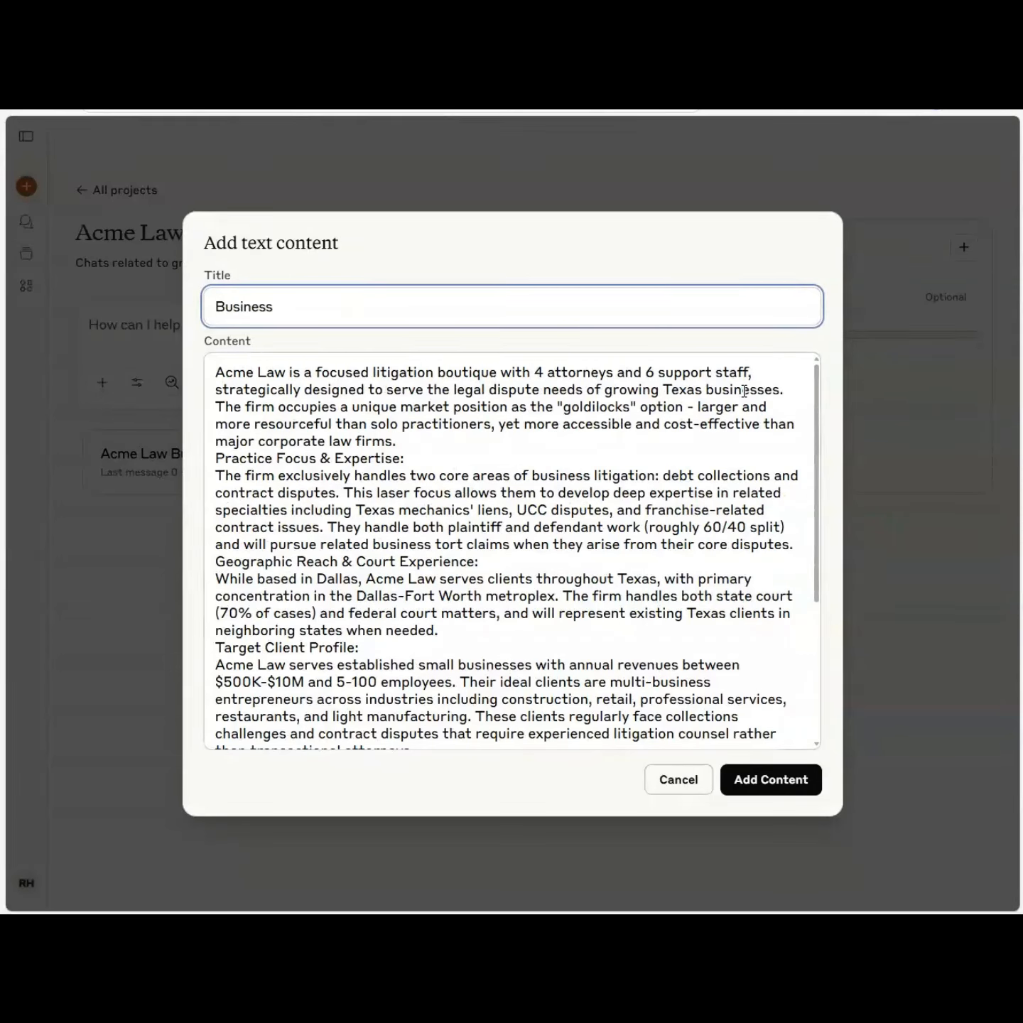
left_click_drag(817, 457, 827, 658)
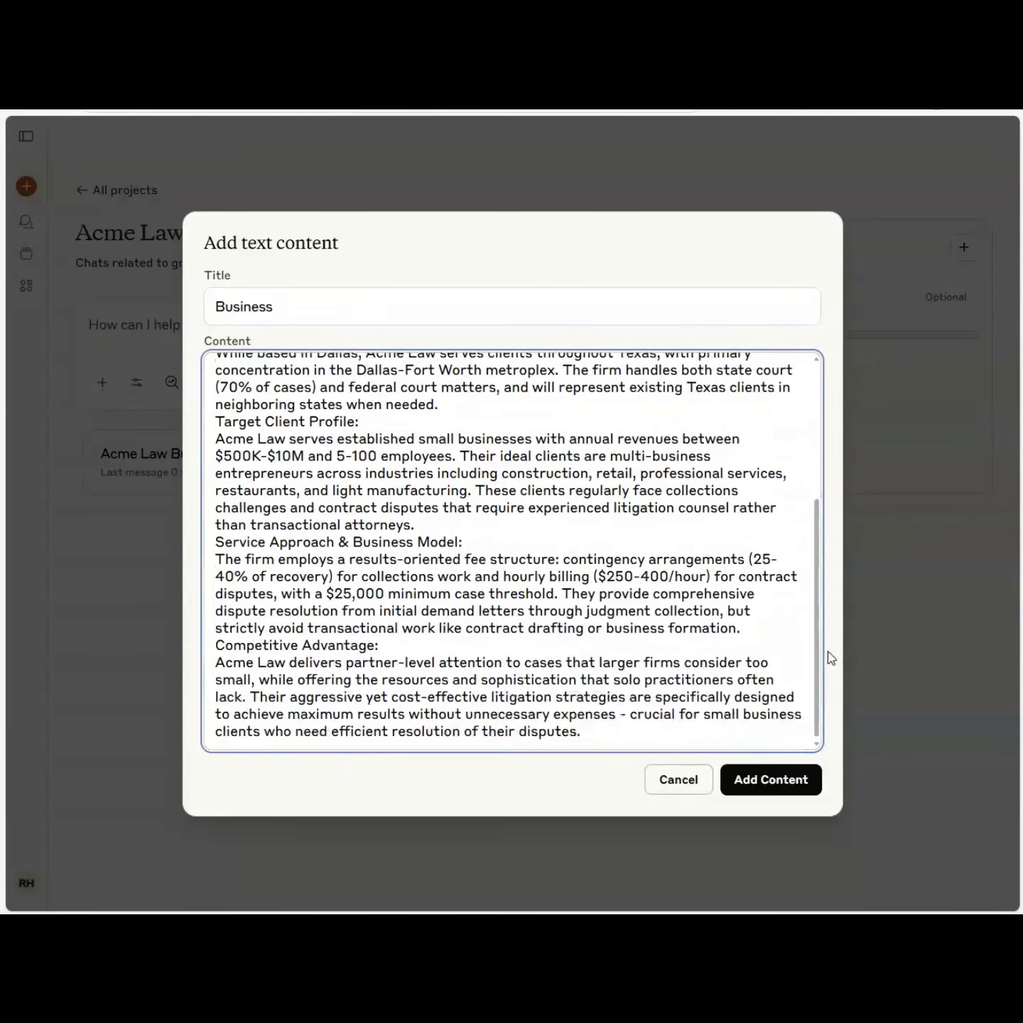
left_click(785, 782)
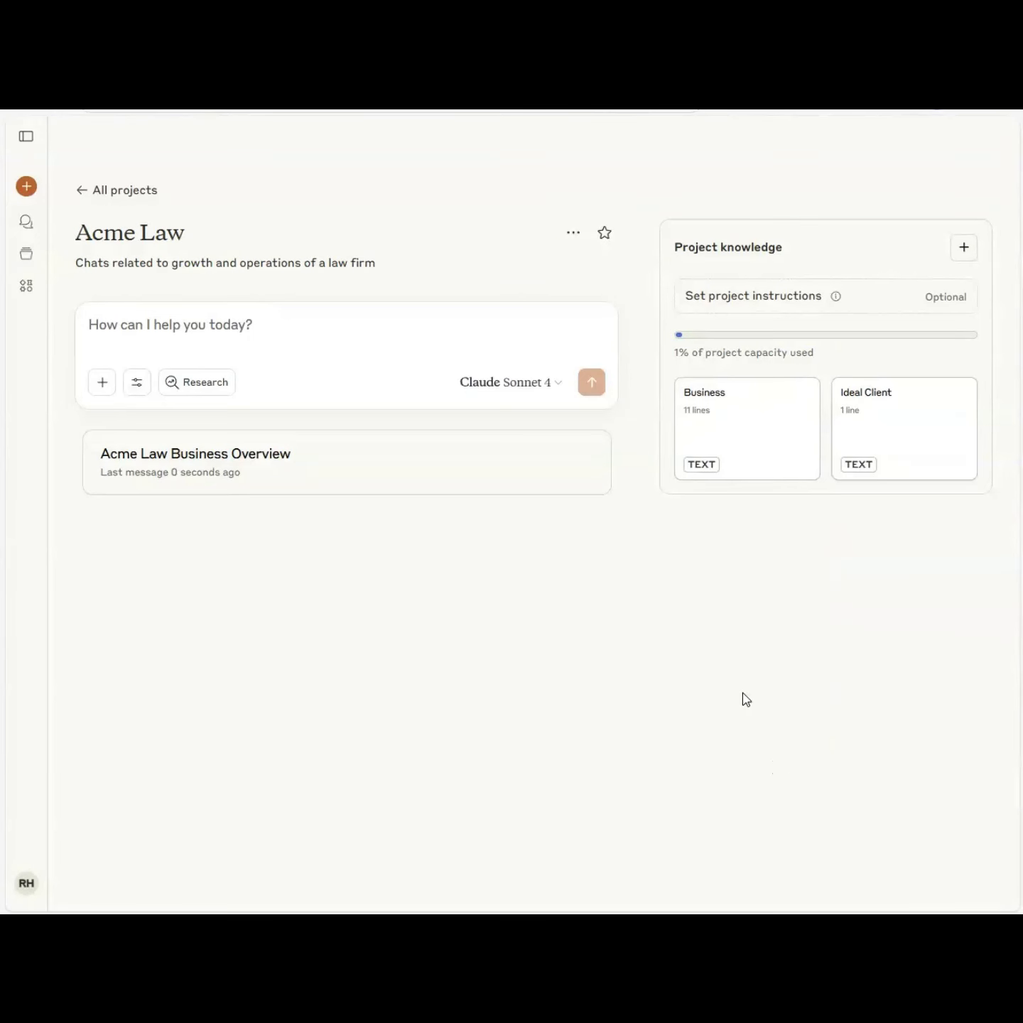
left_click(723, 418)
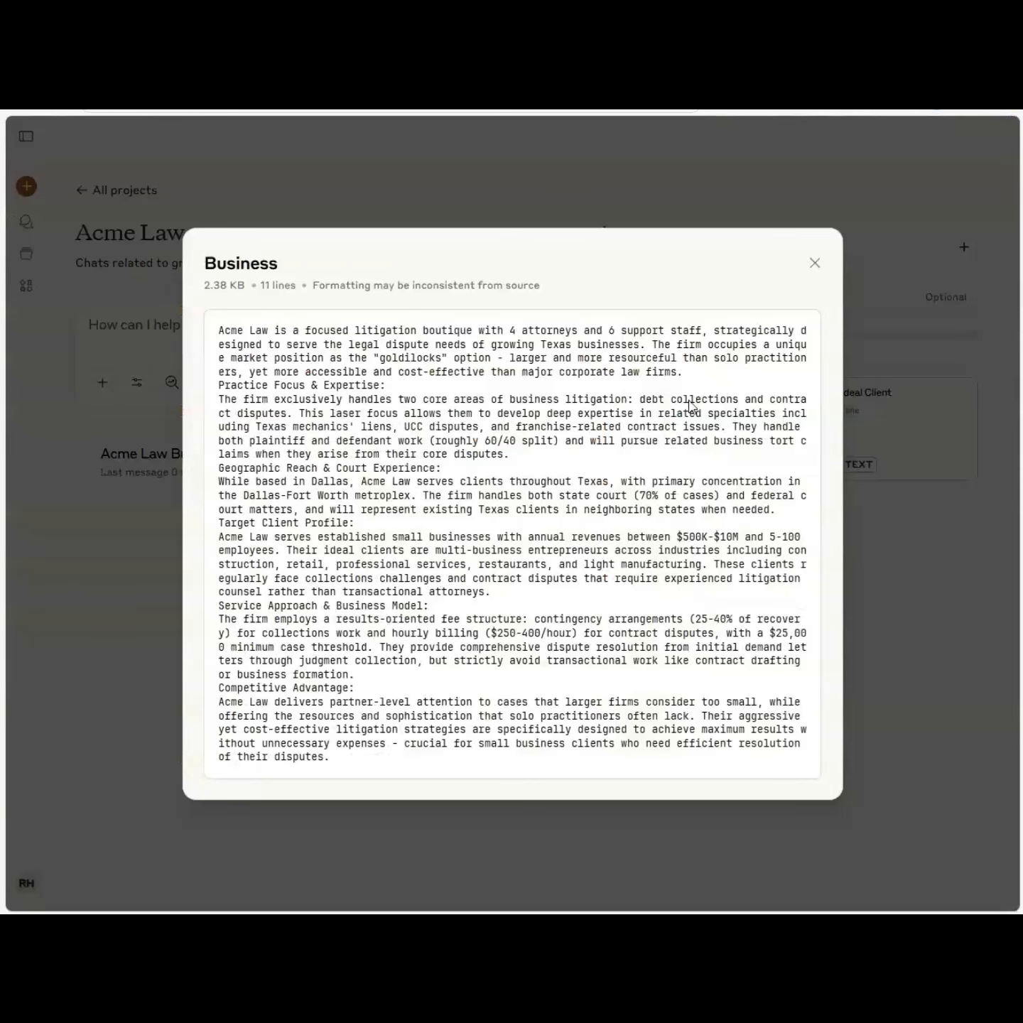
left_click(817, 265)
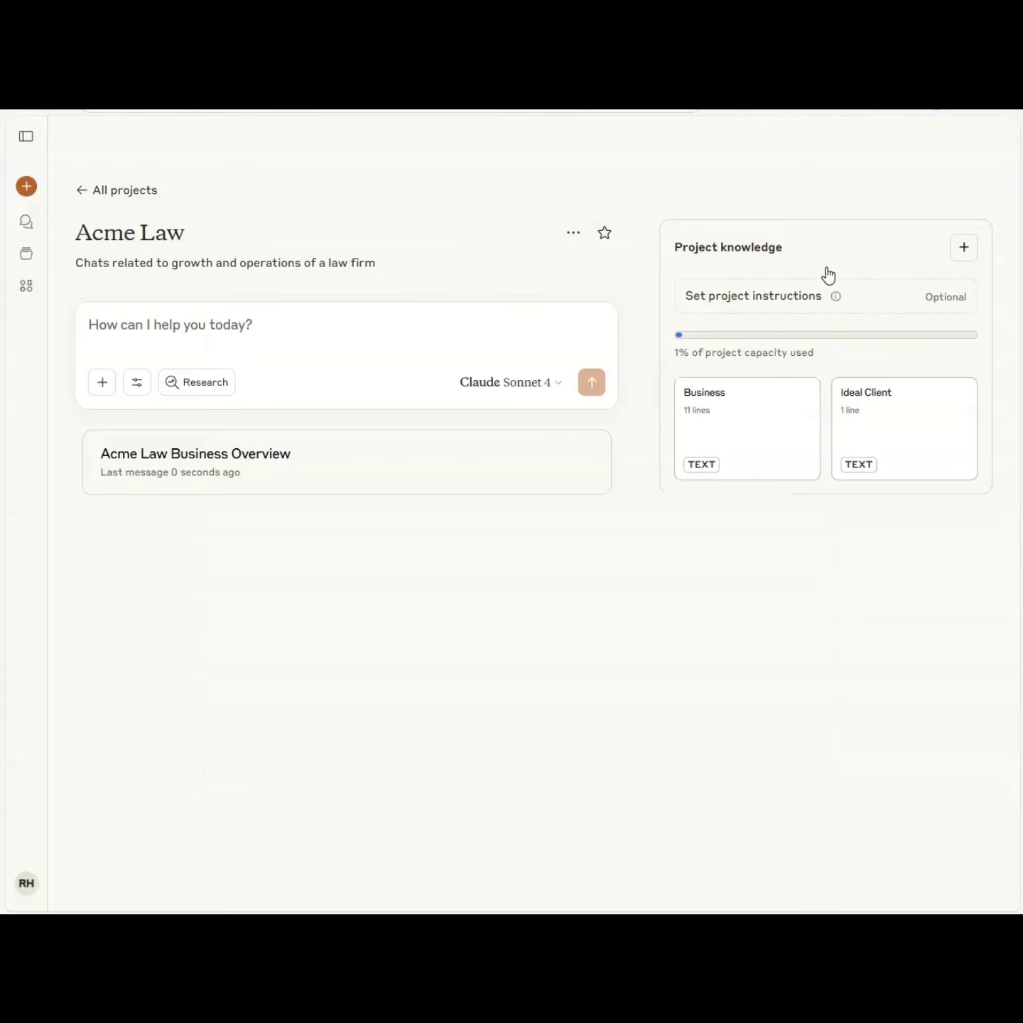
- Resubmit the first message "Describe the Business" unedited in the Acme Law Business Overview chat and review the new answer
left_click(304, 455)
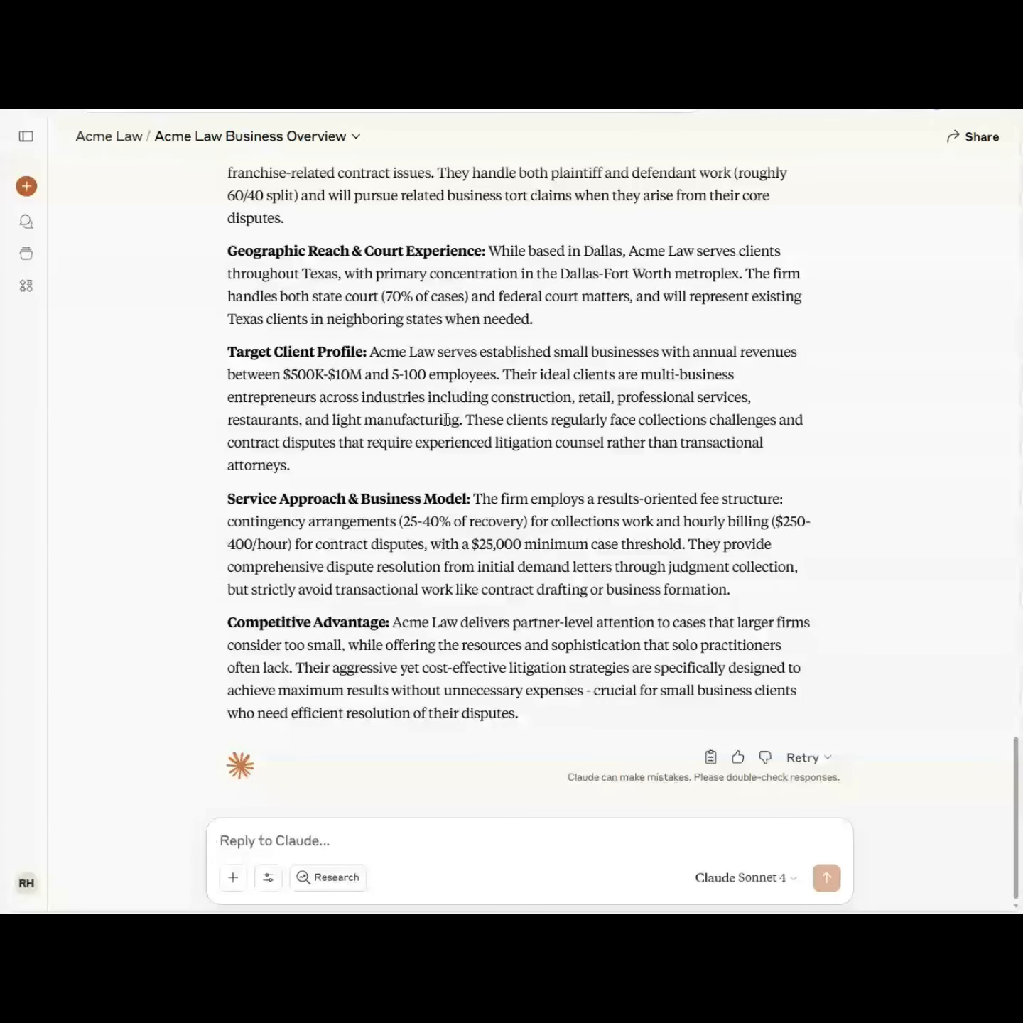
left_click_drag(1015, 775, 982, 186)
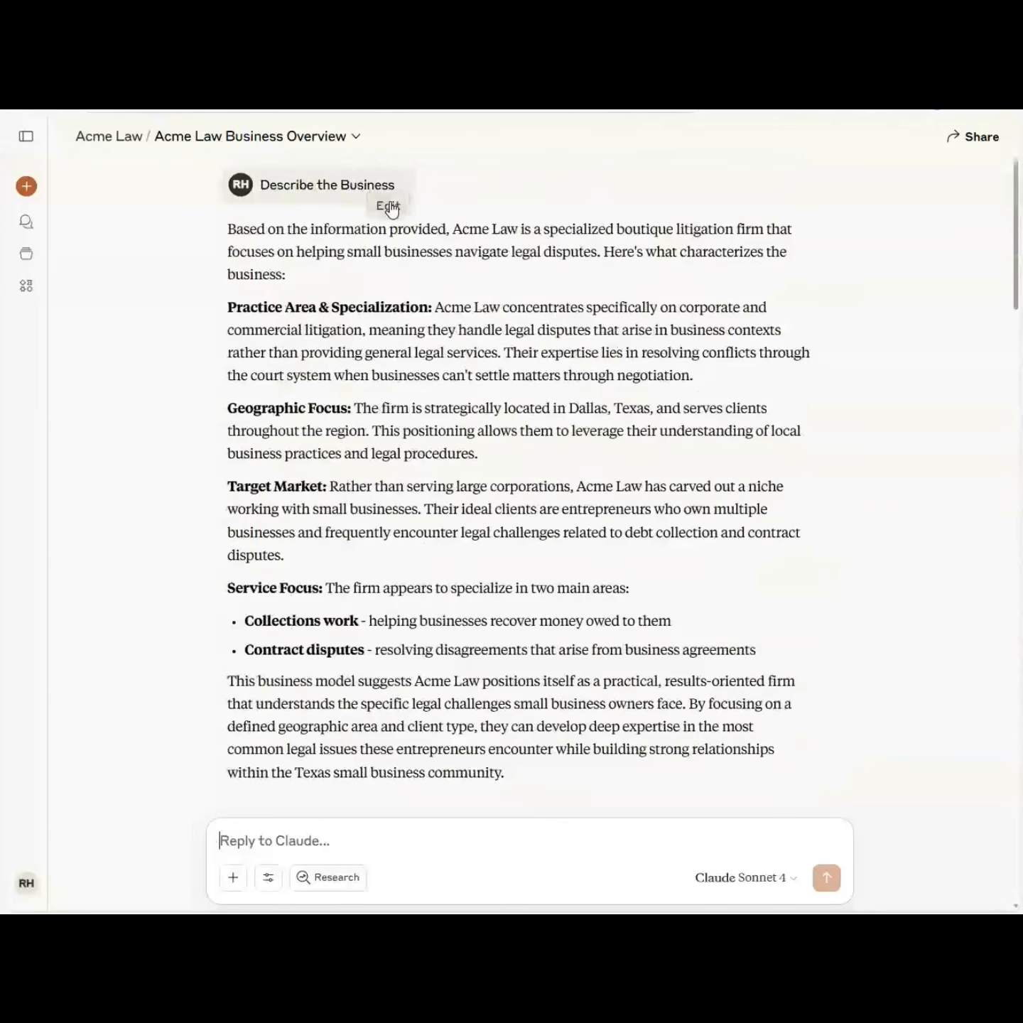
left_click(390, 207)
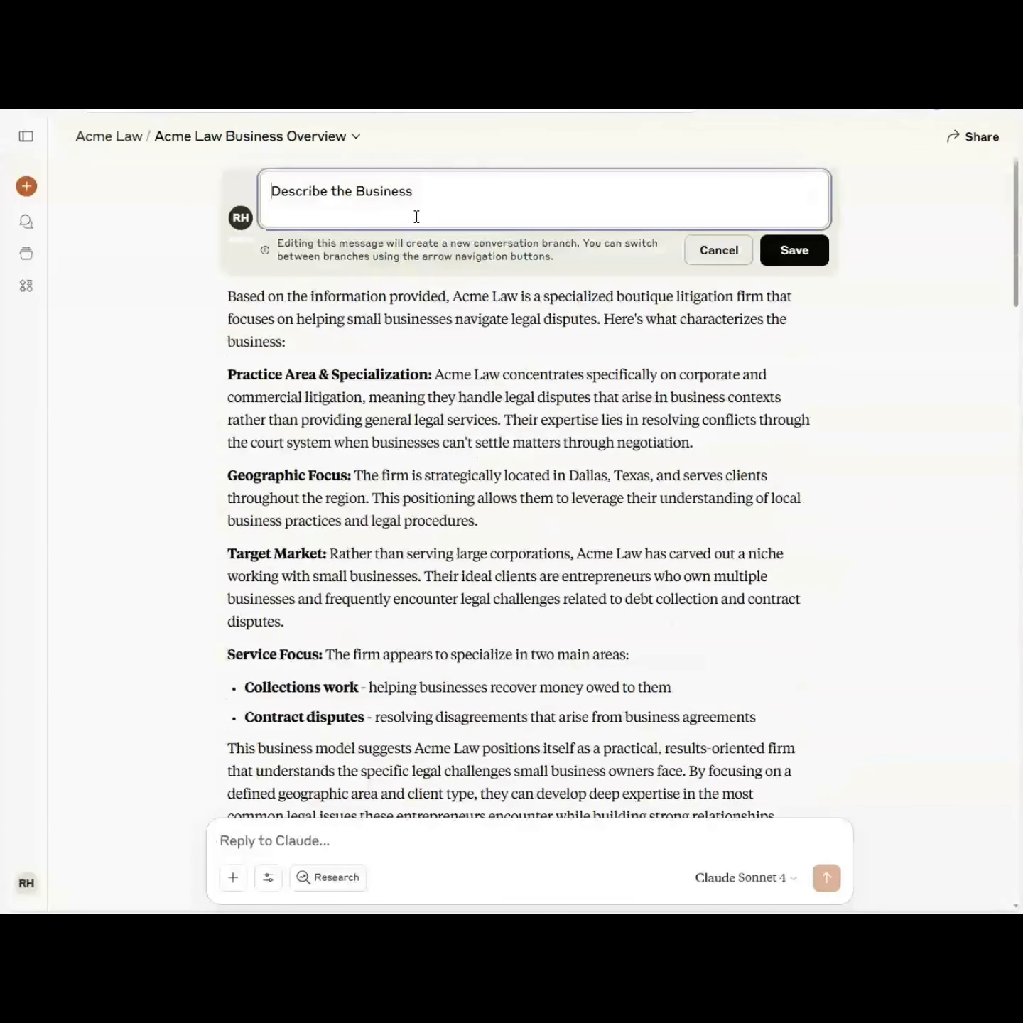
left_click(794, 251)
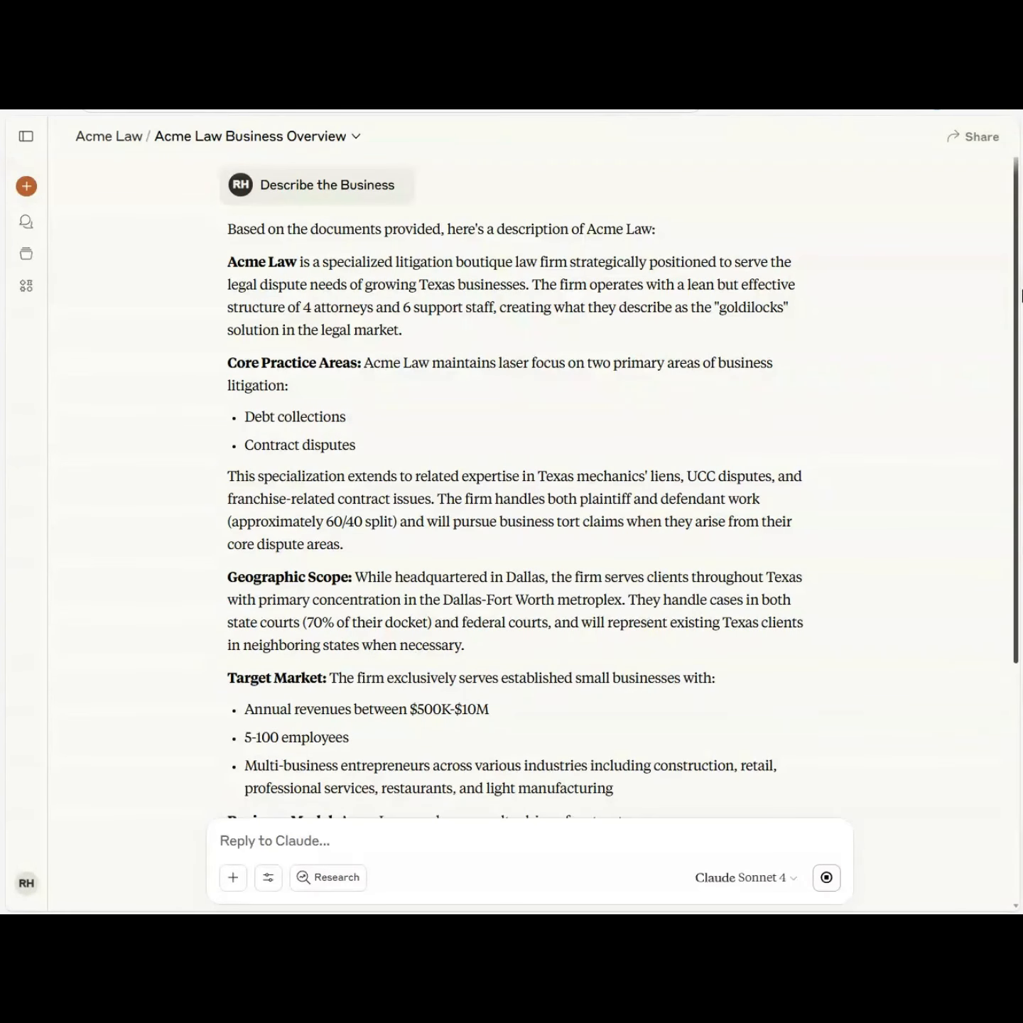
left_click_drag(1020, 320, 998, 258)
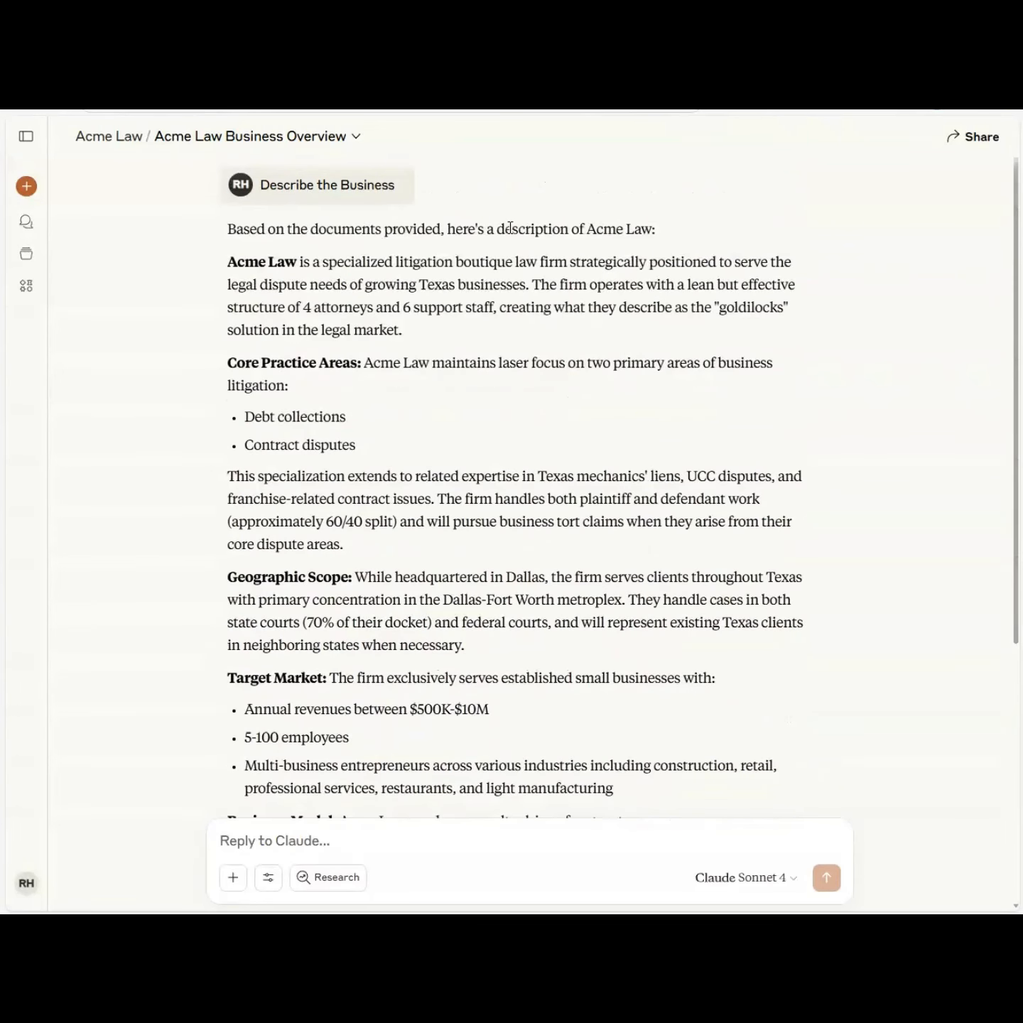
- Start a new chat in the Acme Law project with the prompt "Describe the Ideal Client"
left_click(89, 137)
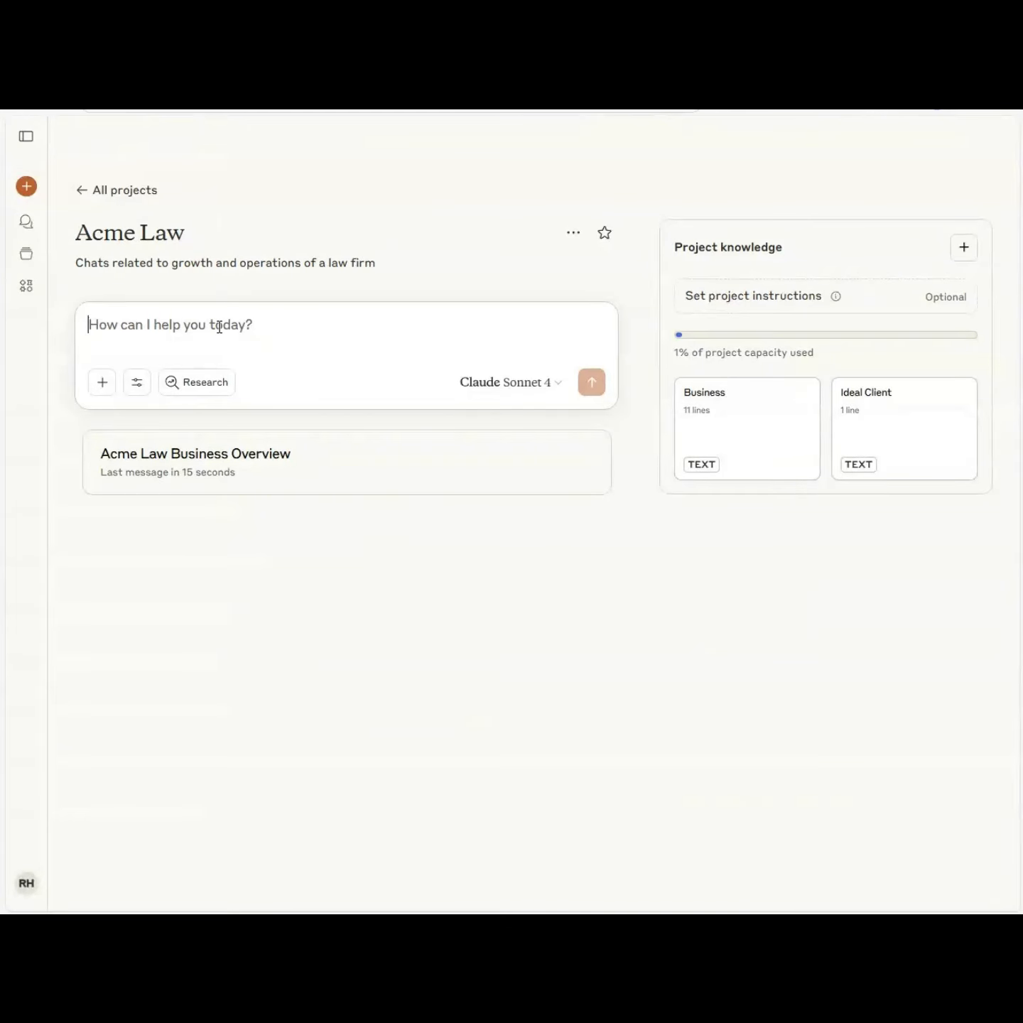
type("Descr")
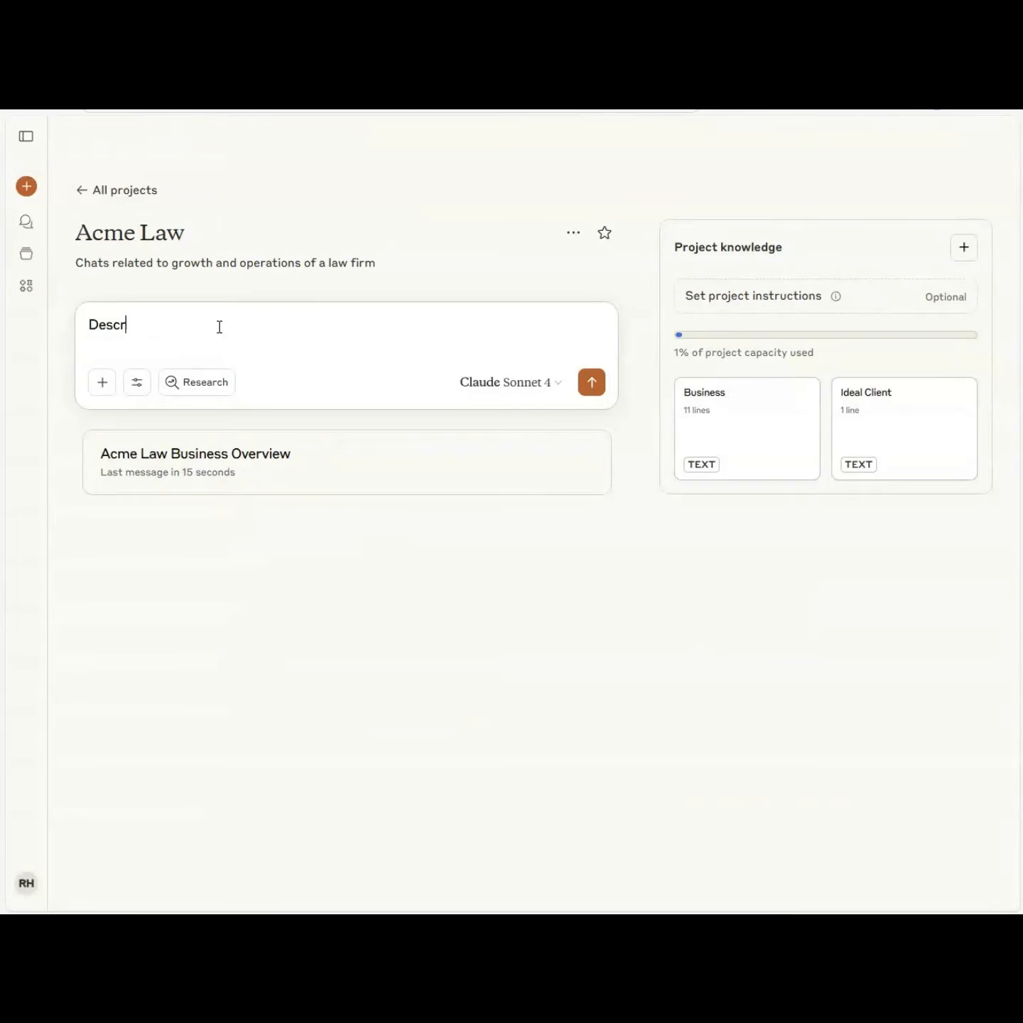
type("ibe the Ideal Client")
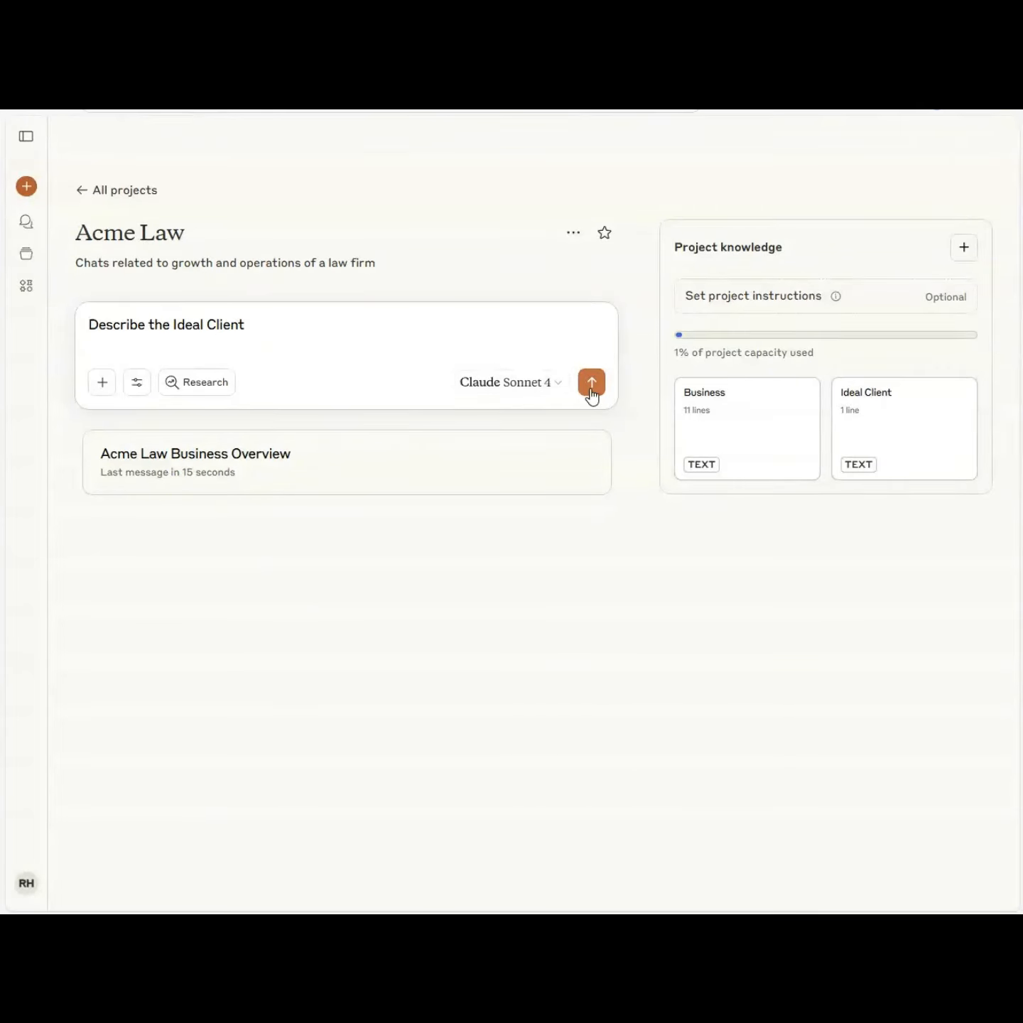
left_click(593, 386)
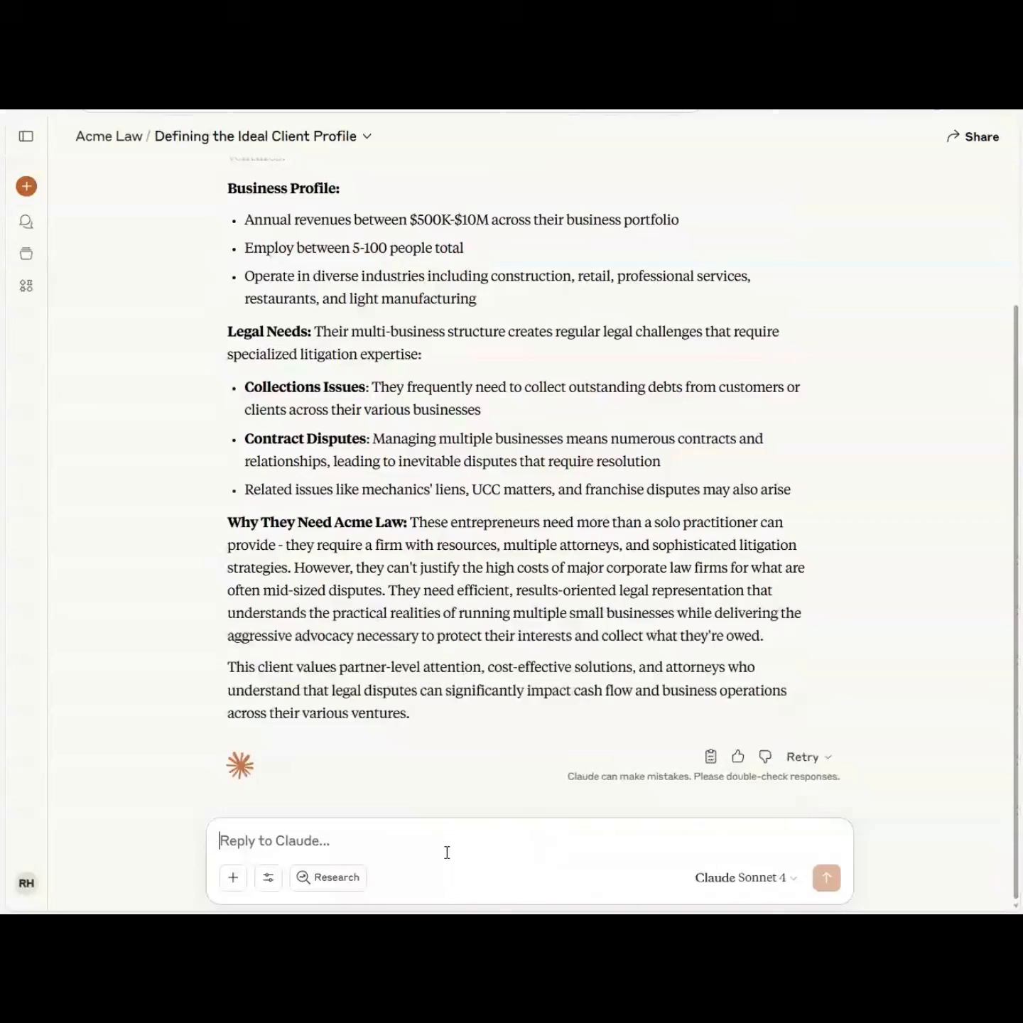
- Write the reply "What questions do you need answered in order to ensure the description of the Ideal Client is correct"
type("Pro")
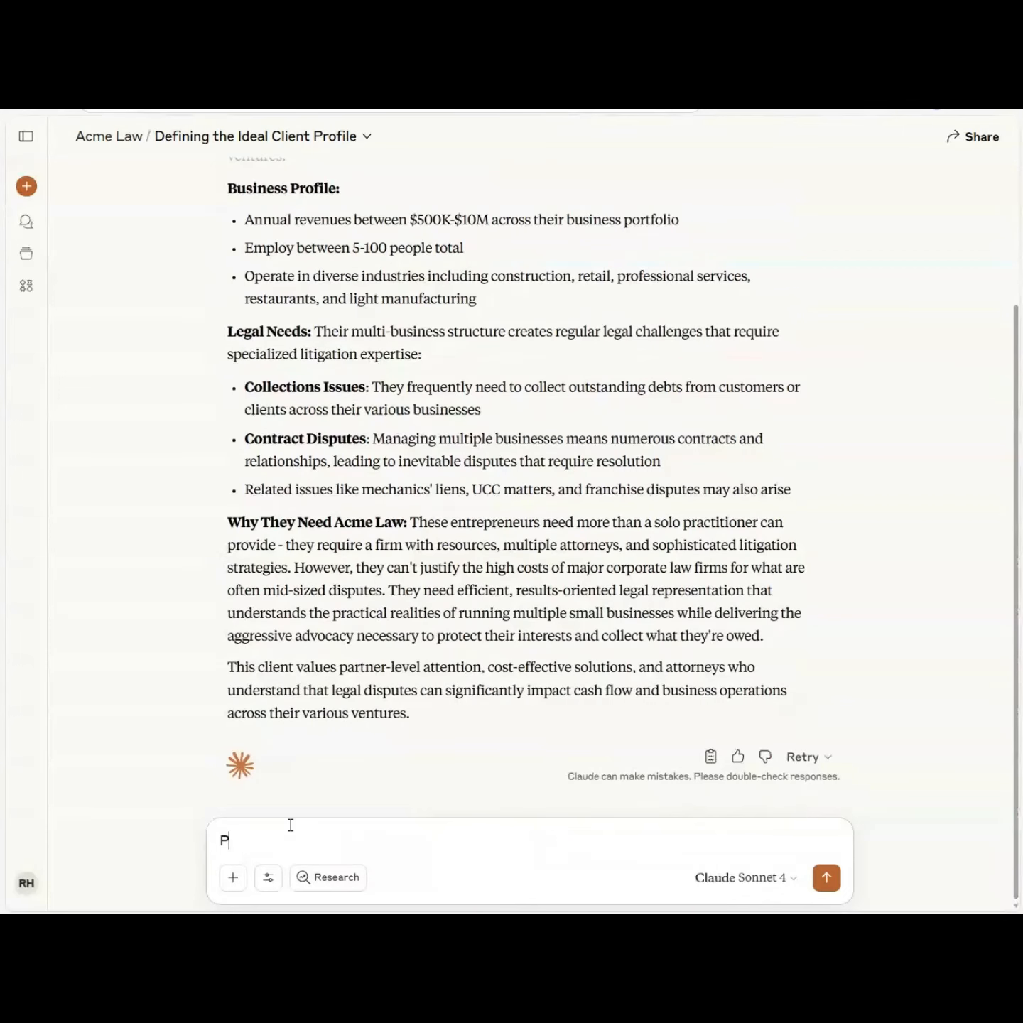
key("BackSpace")
key("BackSpace")
key("BackSpace")
type("What questions do you needanswered in order to ensure the description of the Ideal C")
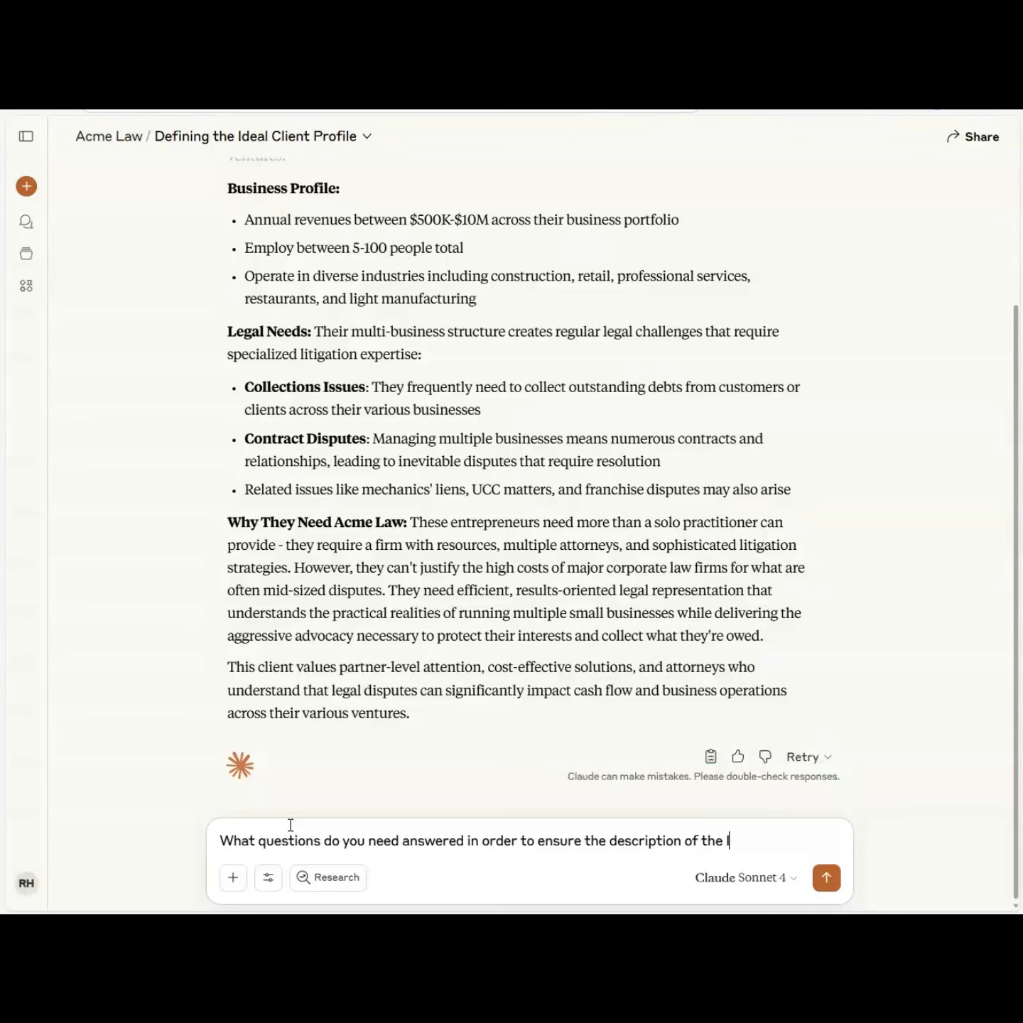
type("lient is")
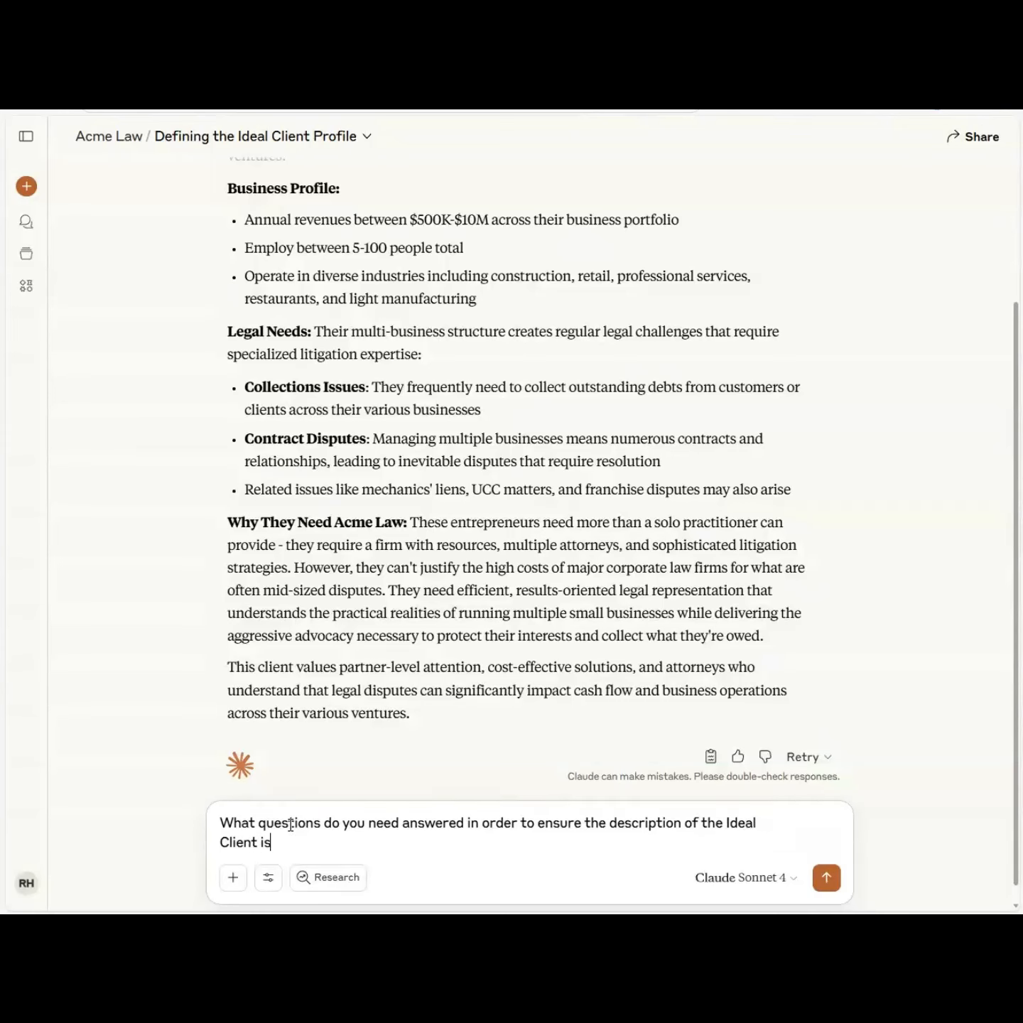
type(" correct")
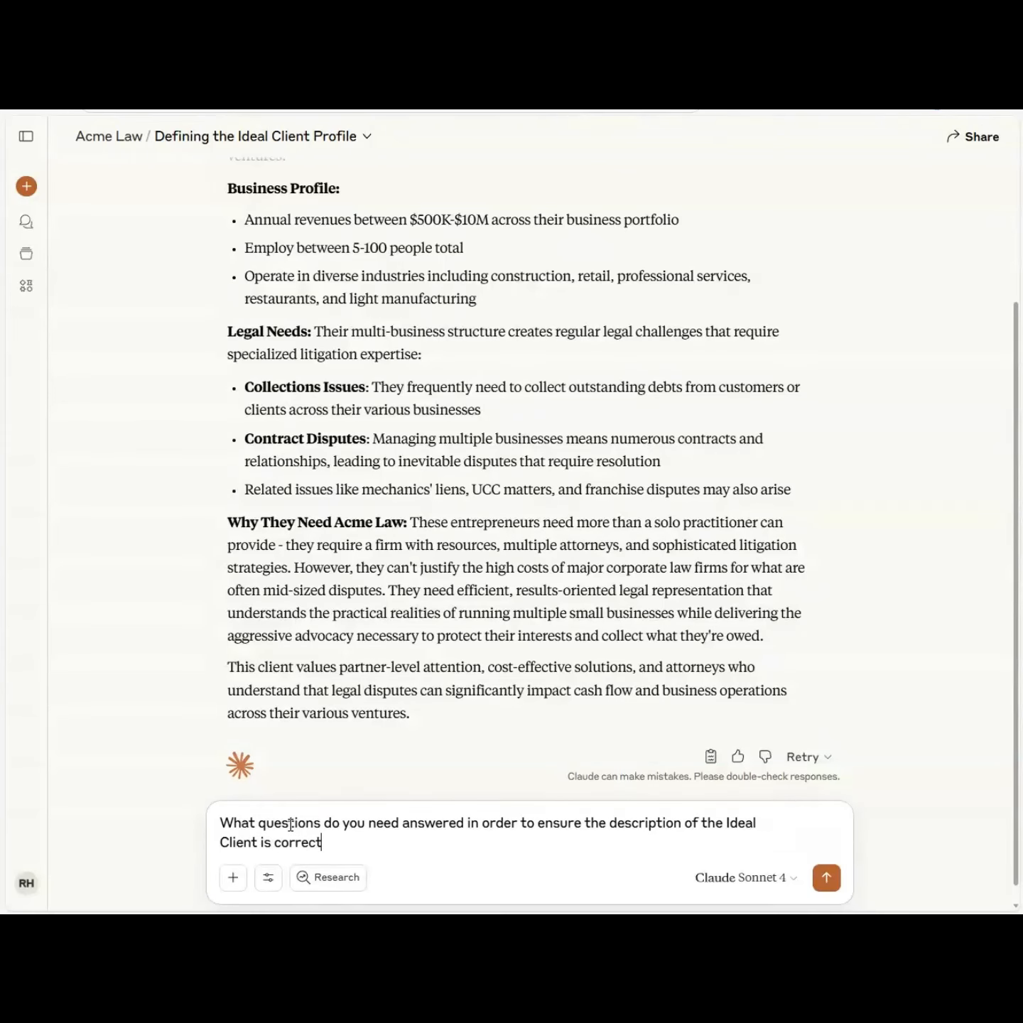